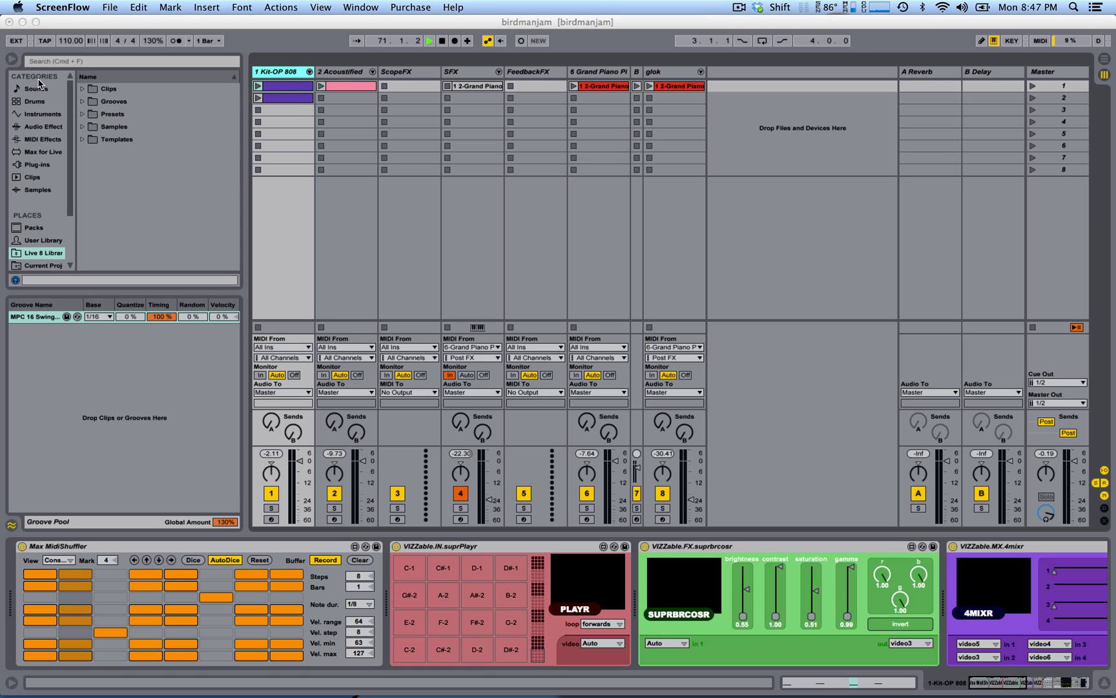
Hide the browser and groove pool, and move the VIEWR output window within the empty clip area
{"action": "left_click", "coordinate": [15, 65]}
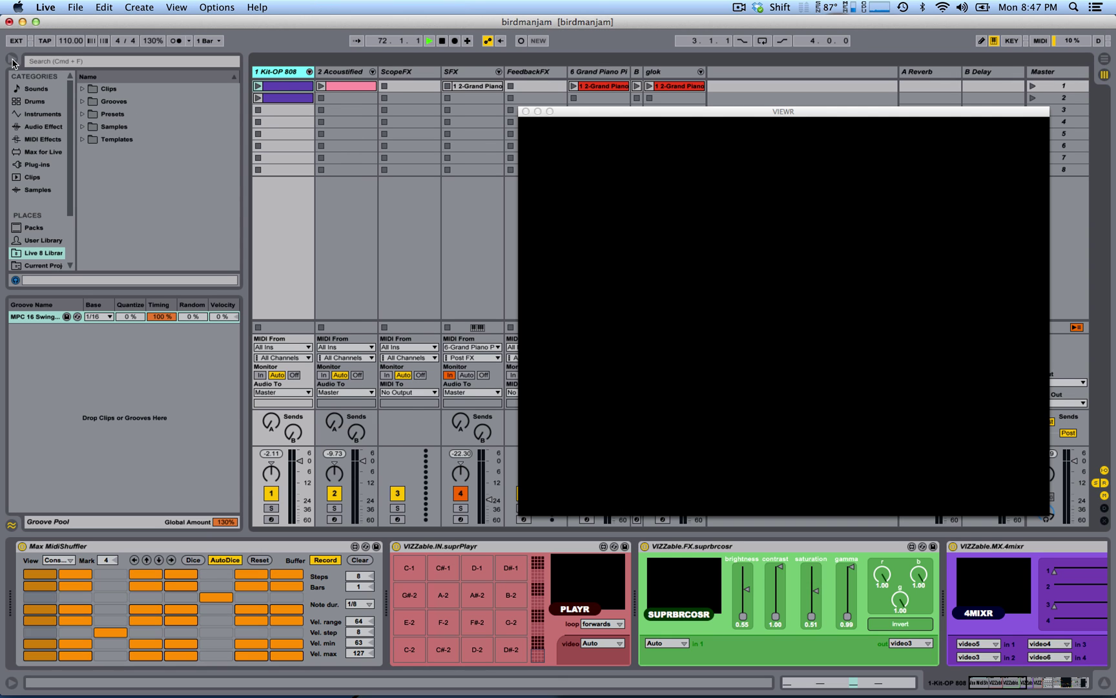
{"action": "left_click", "coordinate": [12, 60]}
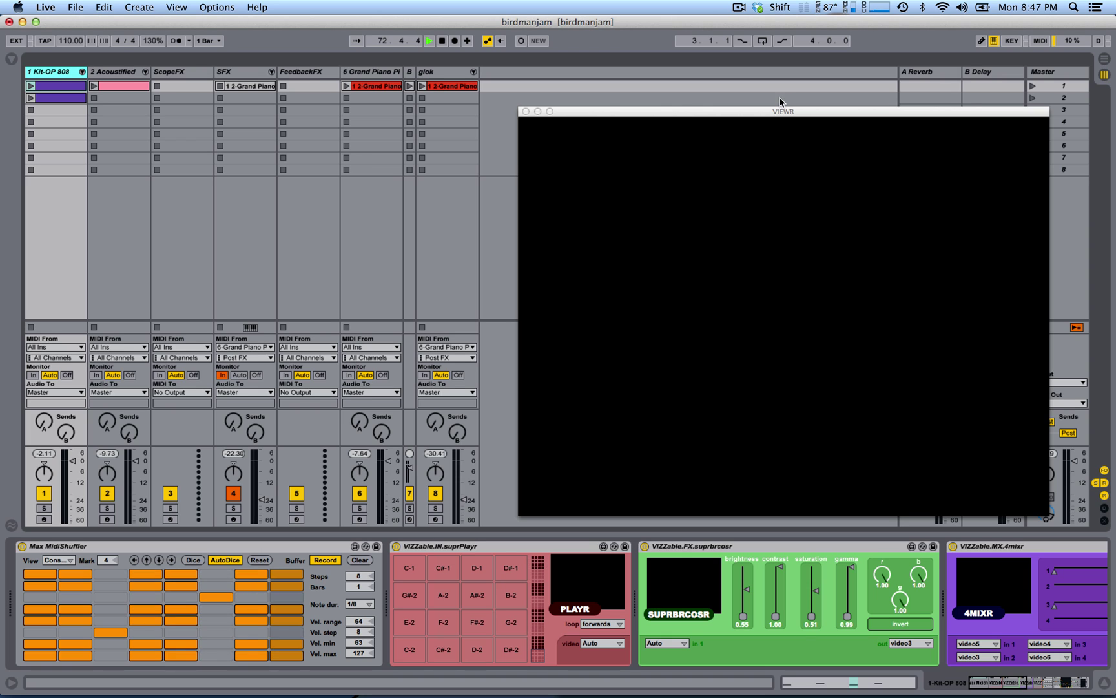
{"action": "left_click_drag", "start_coordinate": [780, 112], "coordinate": [748, 95]}
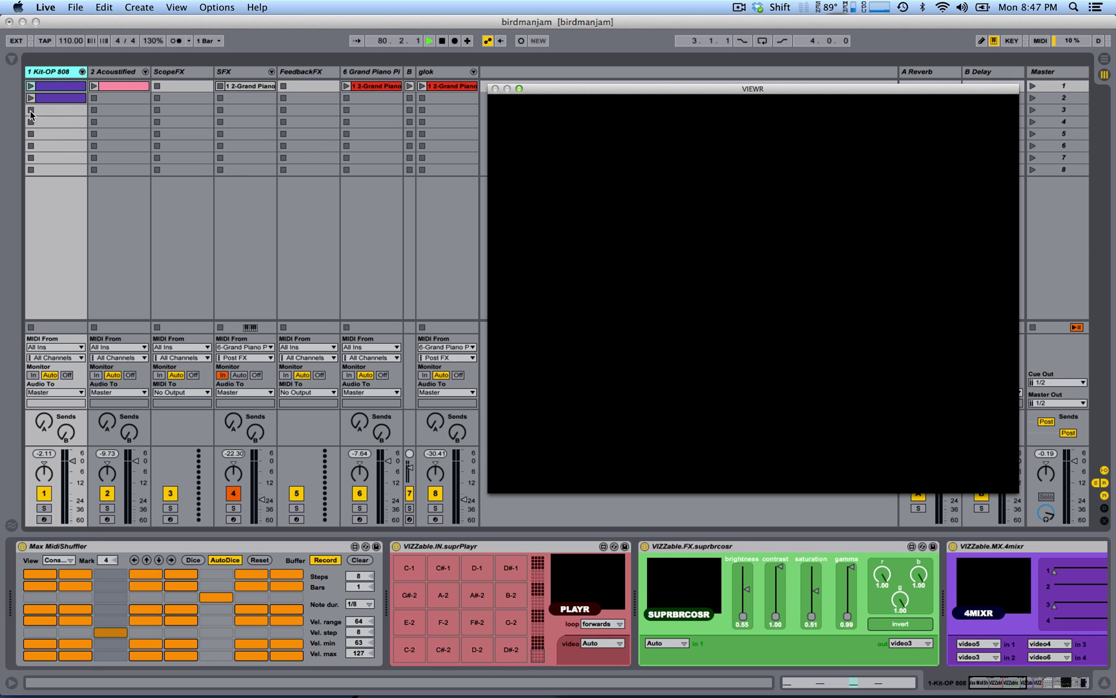
Launch the first clips on the 1 Kit-OP 808 and 2 Acoustified tracks, then display the Kit-OP 808 device chain
{"action": "left_click", "coordinate": [29, 86]}
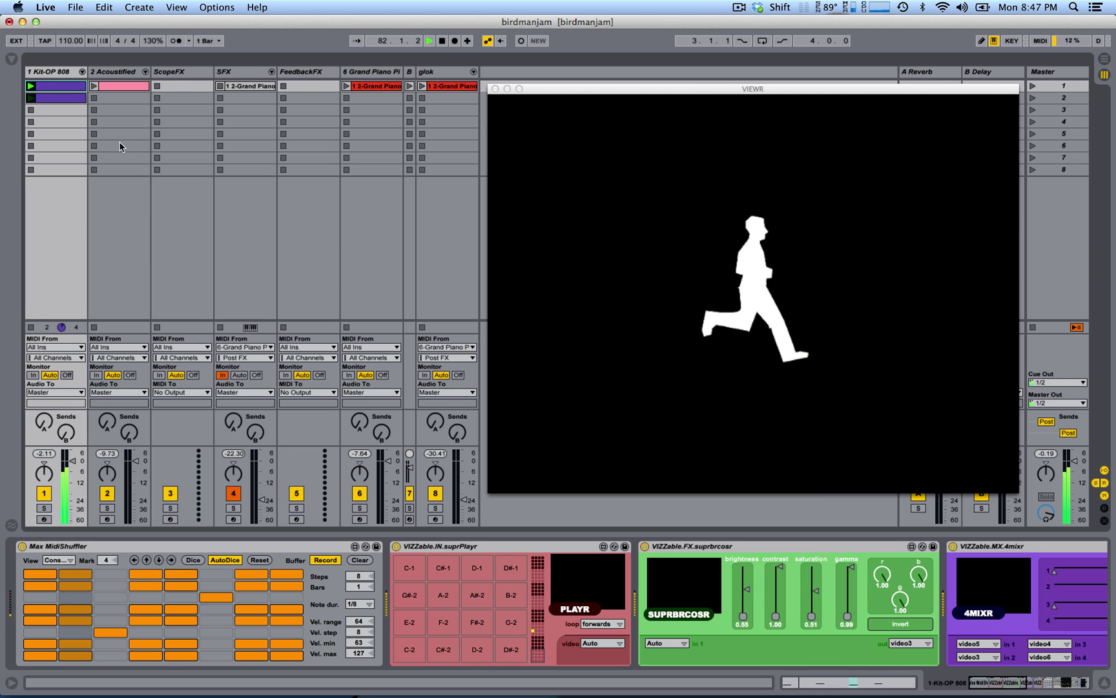
{"action": "left_click", "coordinate": [93, 87]}
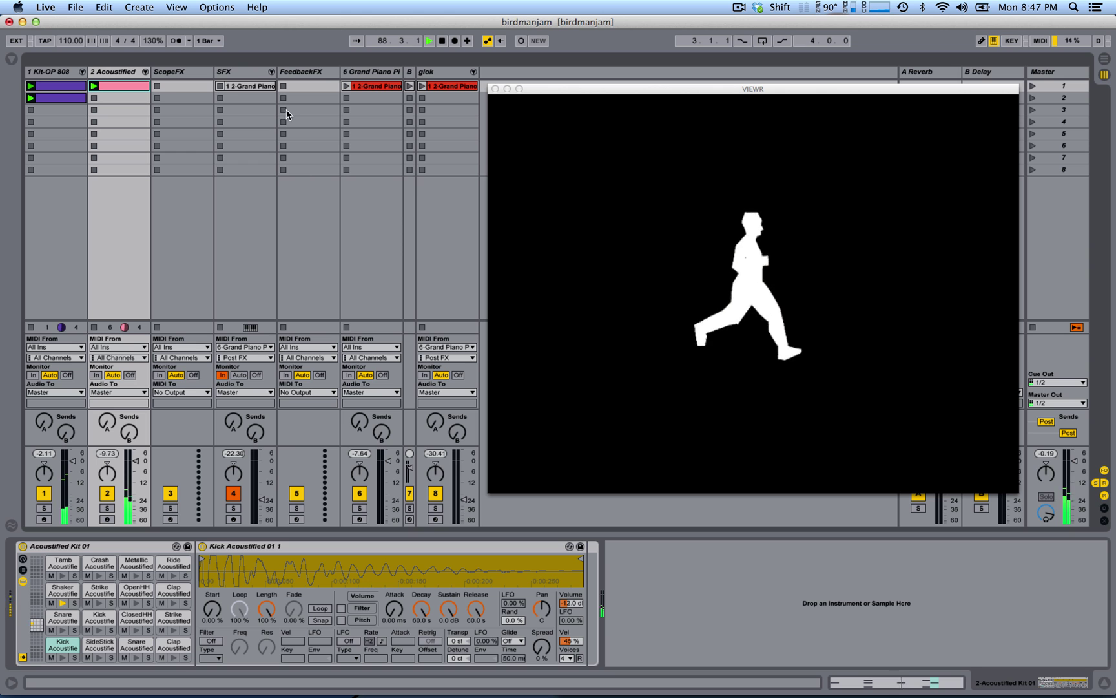
{"action": "left_click", "coordinate": [53, 73]}
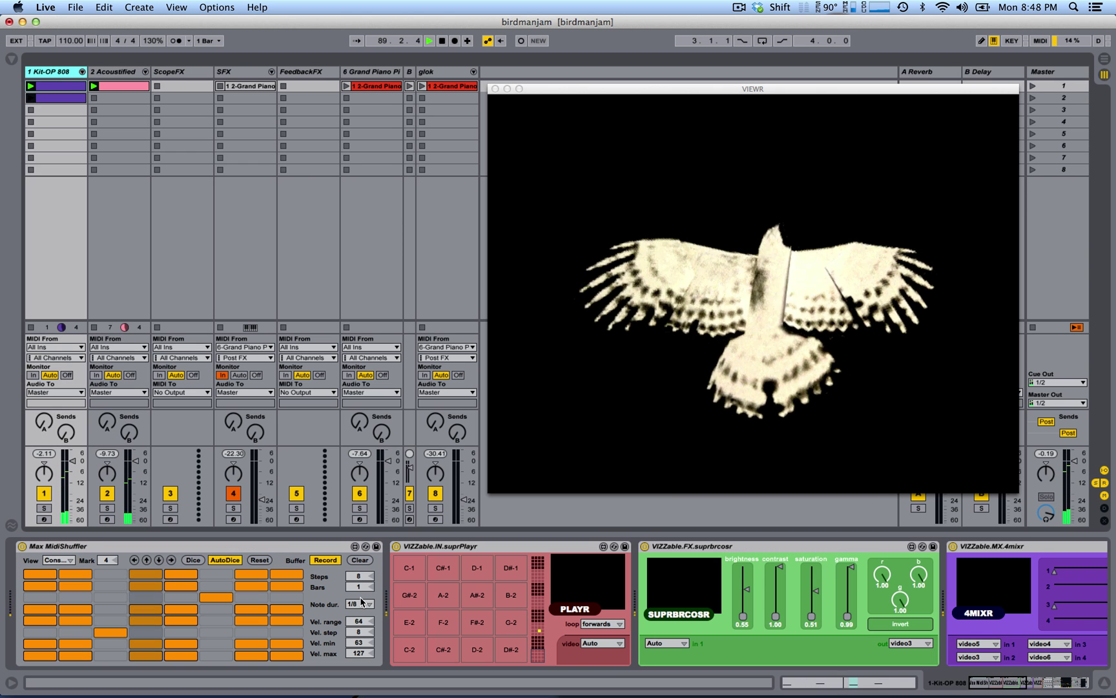
Launch the glok track's clip and show the 4mixr and VIEWR devices in the Kit-OP 808 chain
{"action": "left_click", "coordinate": [423, 87]}
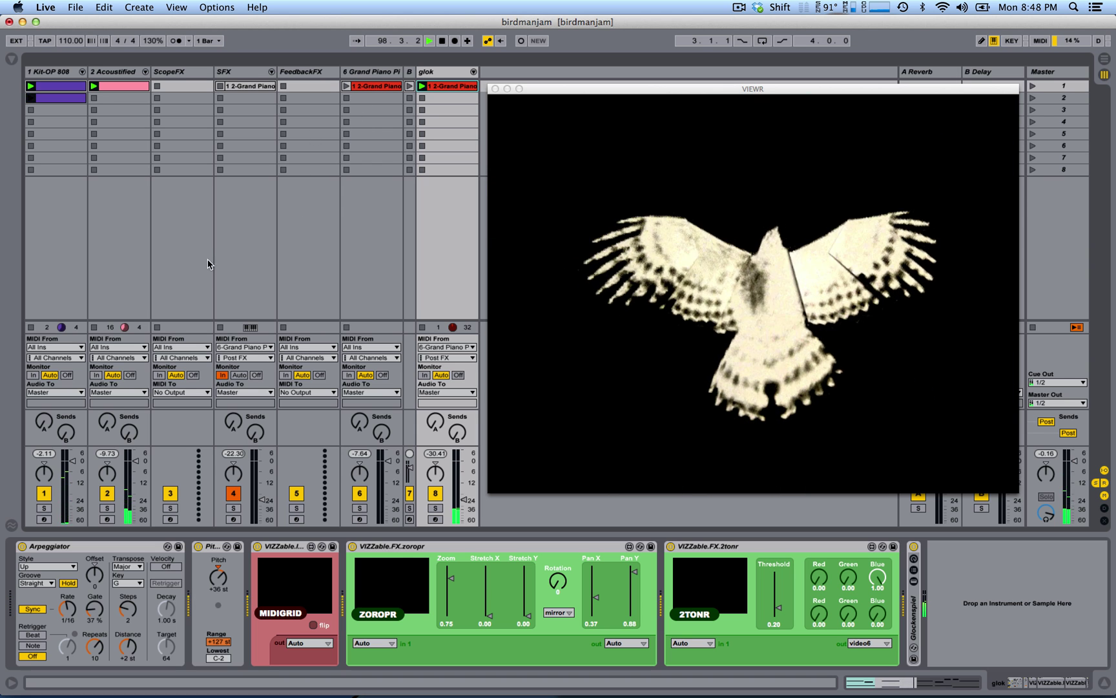
{"action": "left_click", "coordinate": [55, 71]}
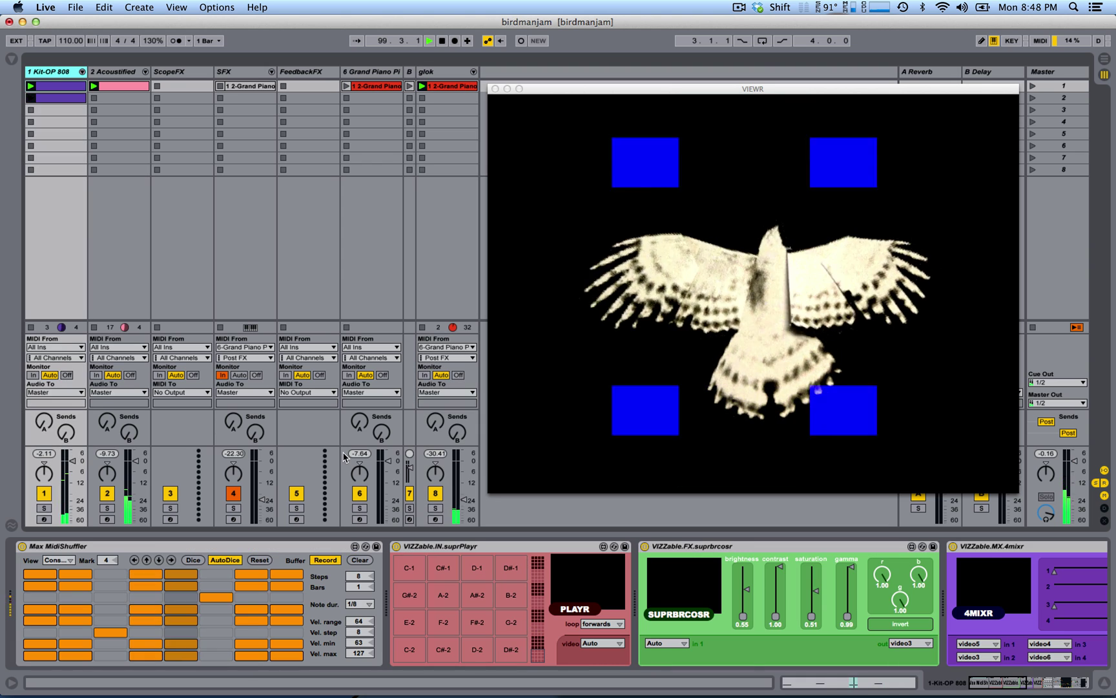
{"action": "scroll", "coordinate": [746, 663], "scroll_direction": "right", "scroll_amount": 10}
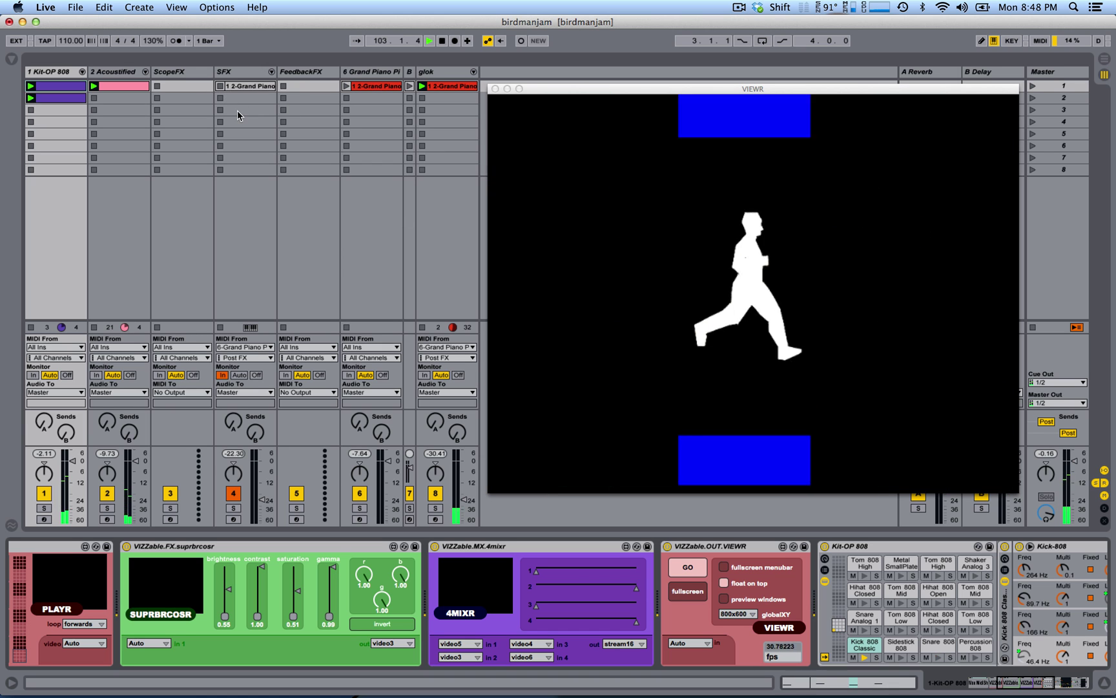
Launch the clip on the 6 Grand Piano track and switch on Feedback Network on the SFX track
{"action": "left_click_drag", "start_coordinate": [563, 94], "coordinate": [601, 107]}
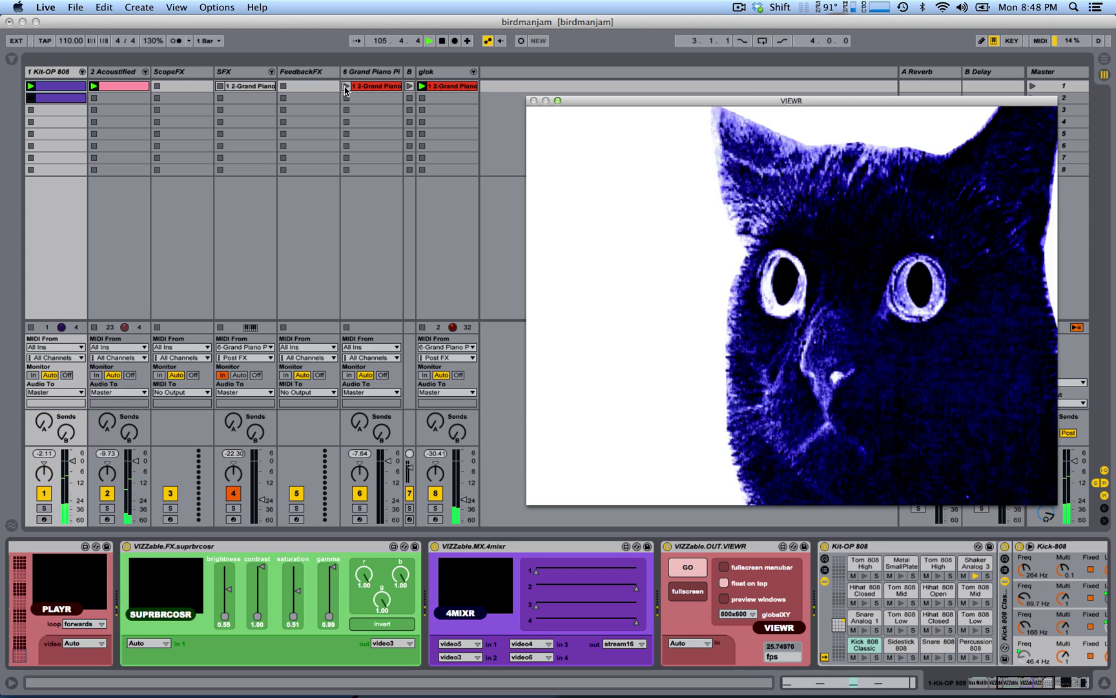
{"action": "left_click", "coordinate": [345, 86]}
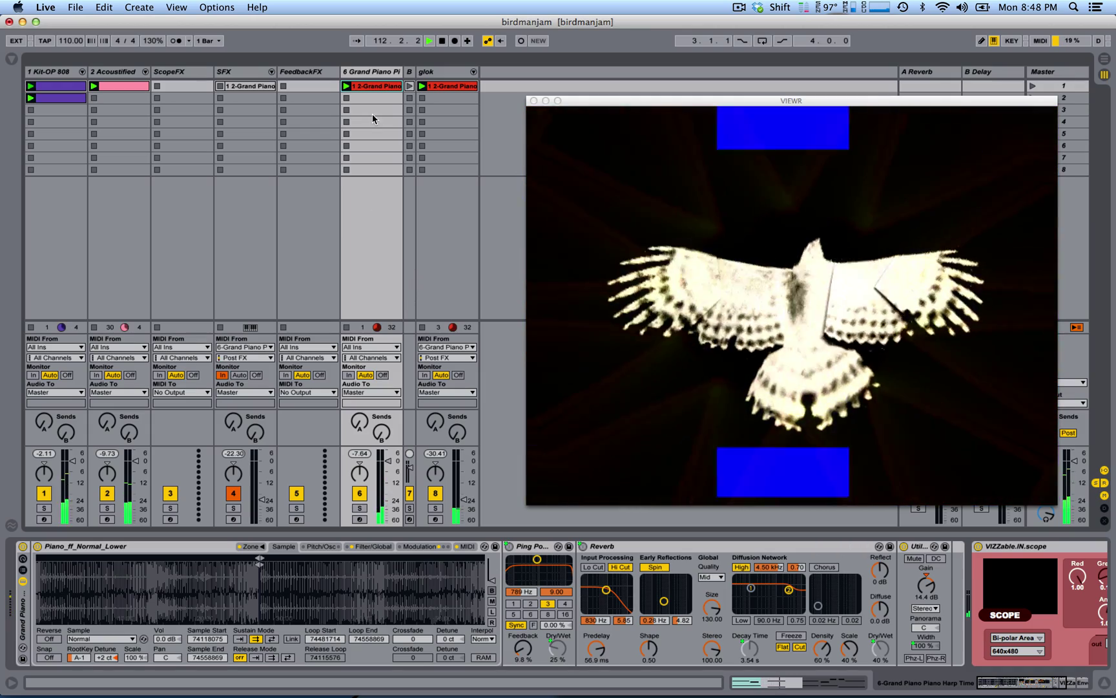
{"action": "left_click", "coordinate": [234, 87]}
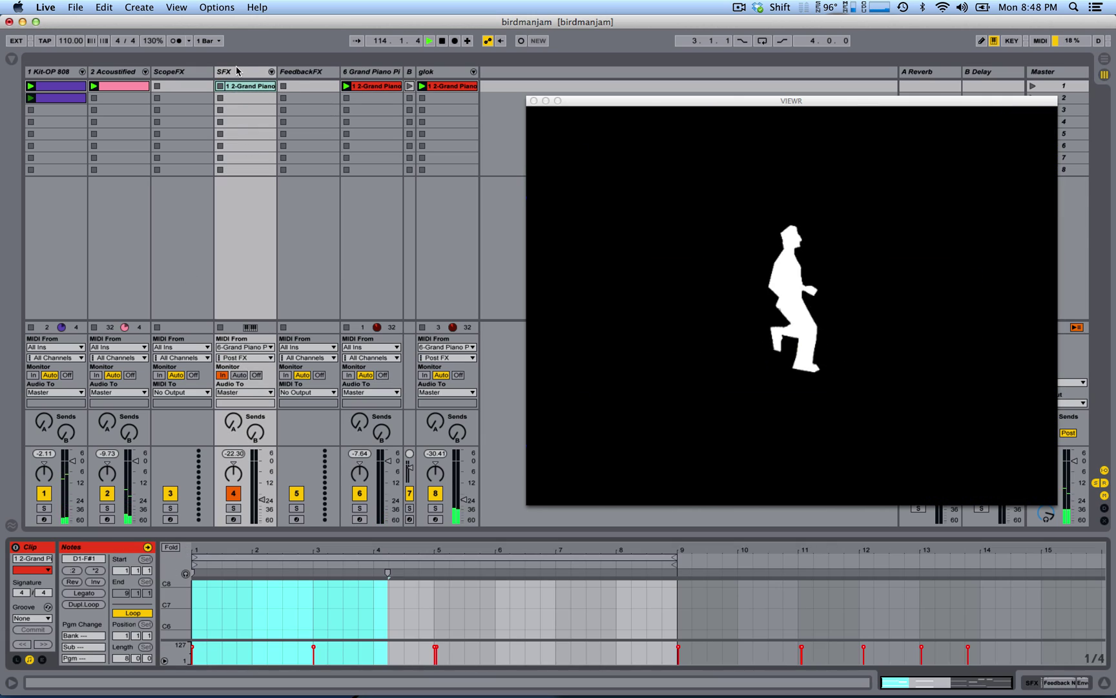
{"action": "left_click", "coordinate": [237, 71]}
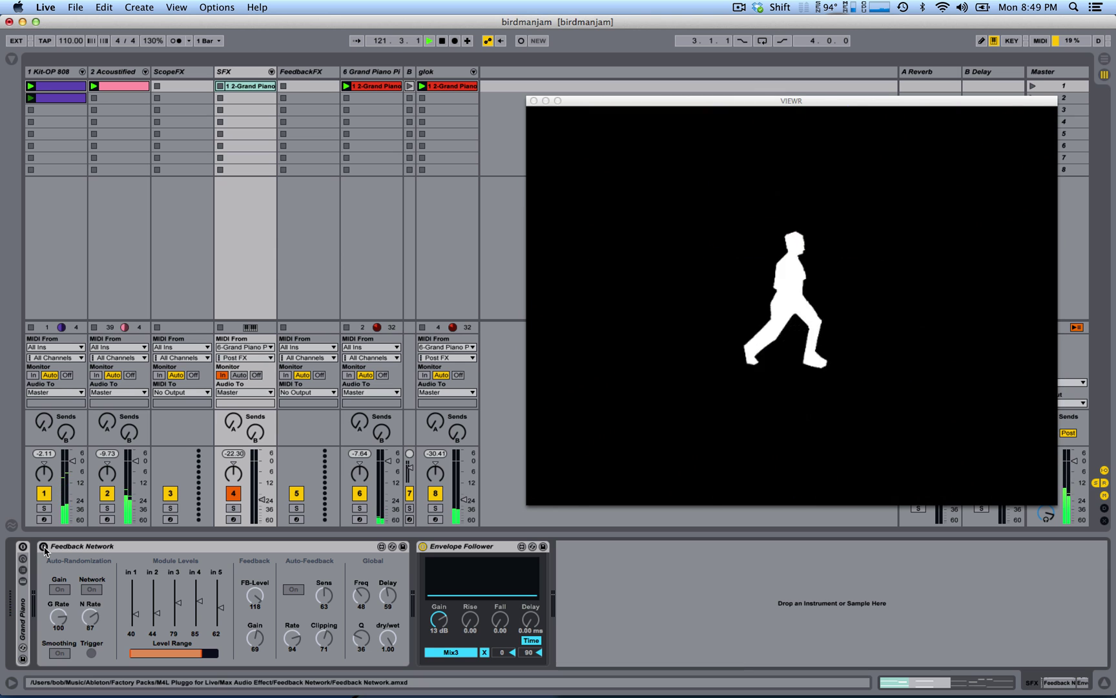
{"action": "left_click", "coordinate": [43, 546]}
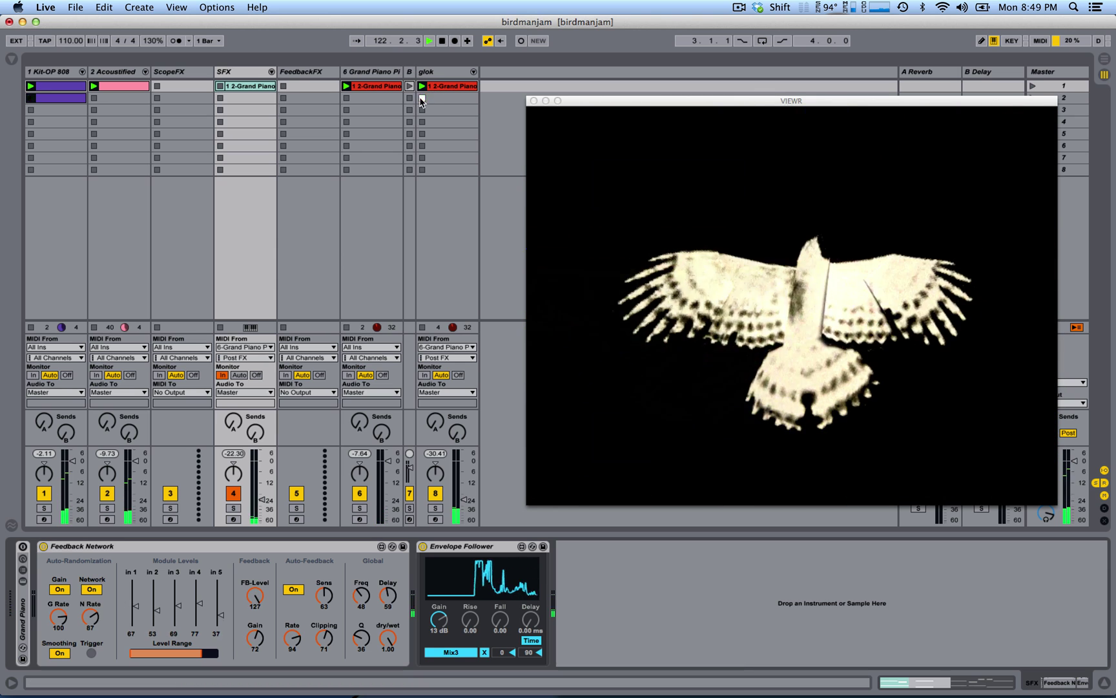
Stop the glok, Grand Piano and Acoustified clips, and launch all tracks together with scene 1
{"action": "left_click", "coordinate": [422, 99]}
{"action": "left_click", "coordinate": [348, 97]}
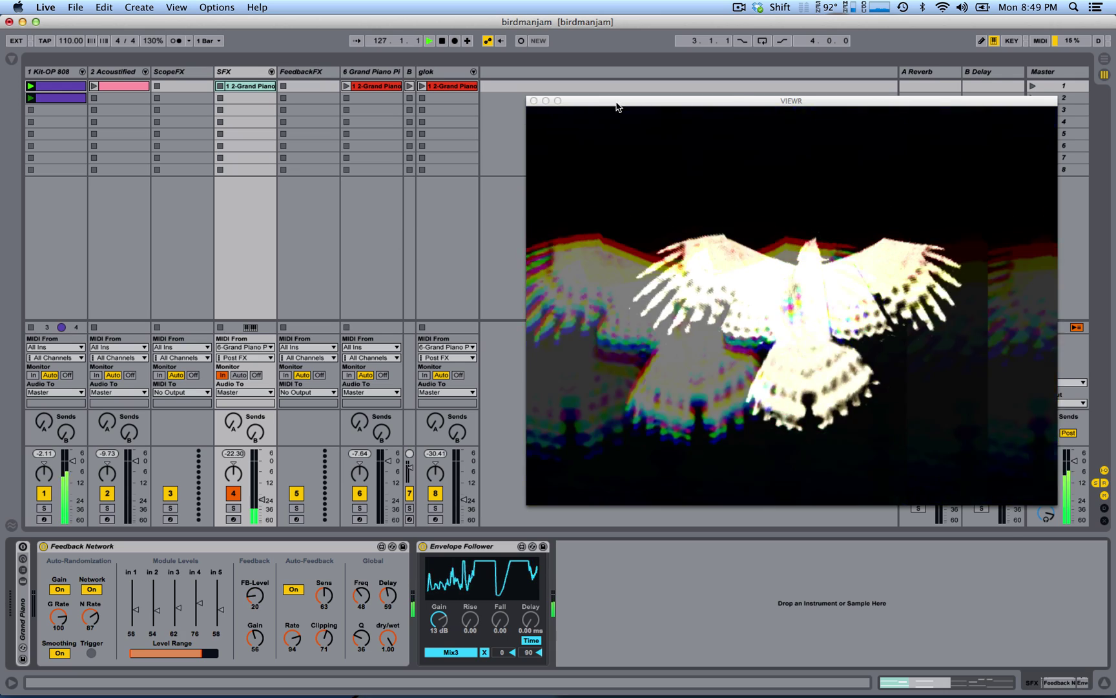
{"action": "left_click_drag", "start_coordinate": [617, 107], "coordinate": [539, 133]}
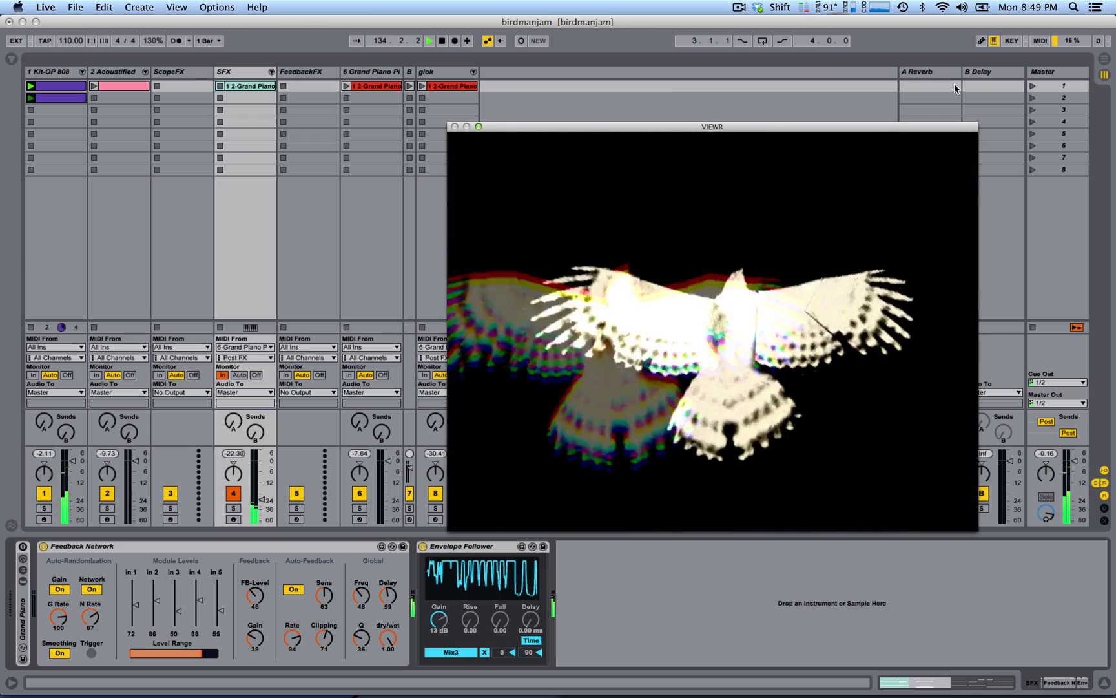
{"action": "left_click", "coordinate": [1031, 86]}
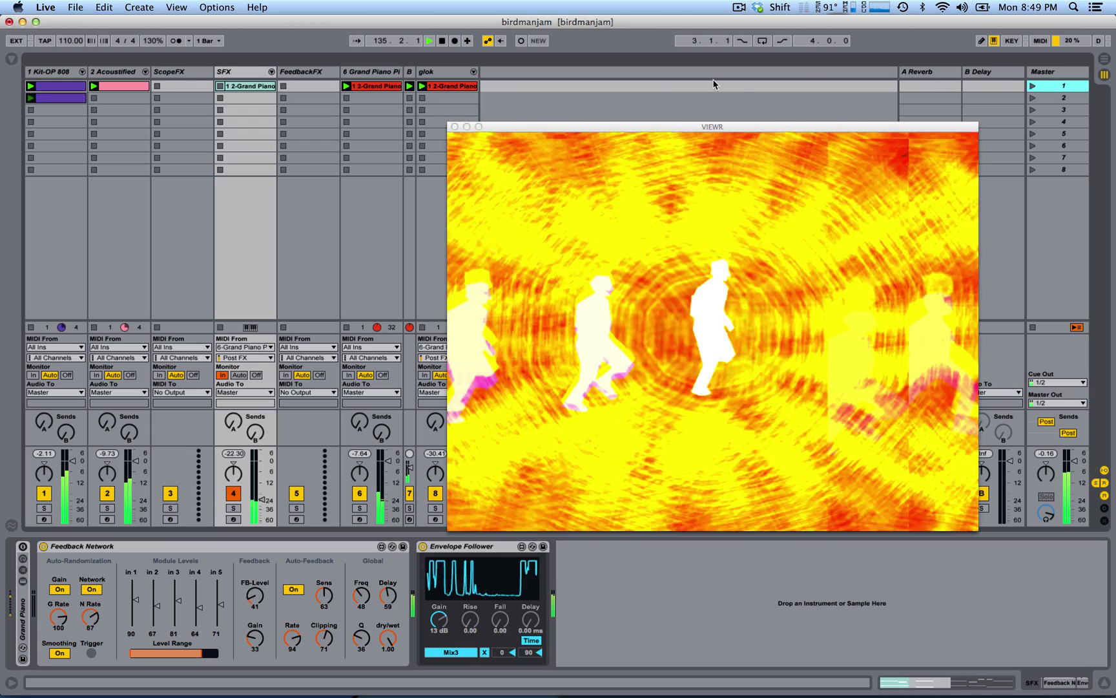
Bypass Feedback Network on the SFX track and switch it back on to compare the video effect
{"action": "left_click", "coordinate": [219, 97]}
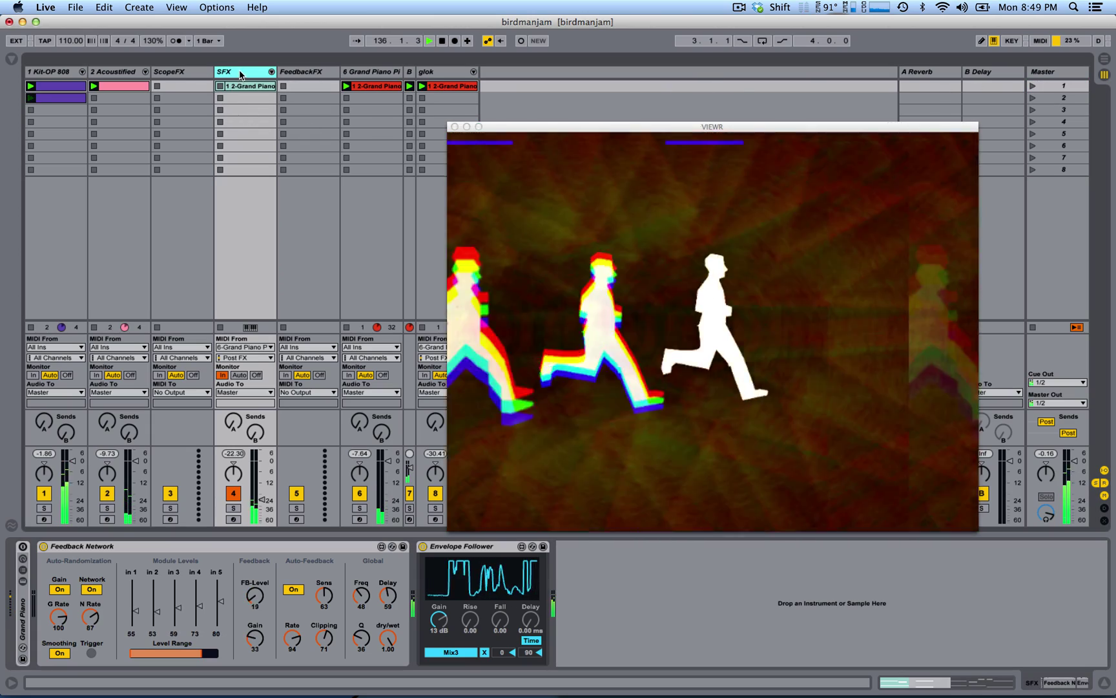
{"action": "left_click", "coordinate": [43, 547]}
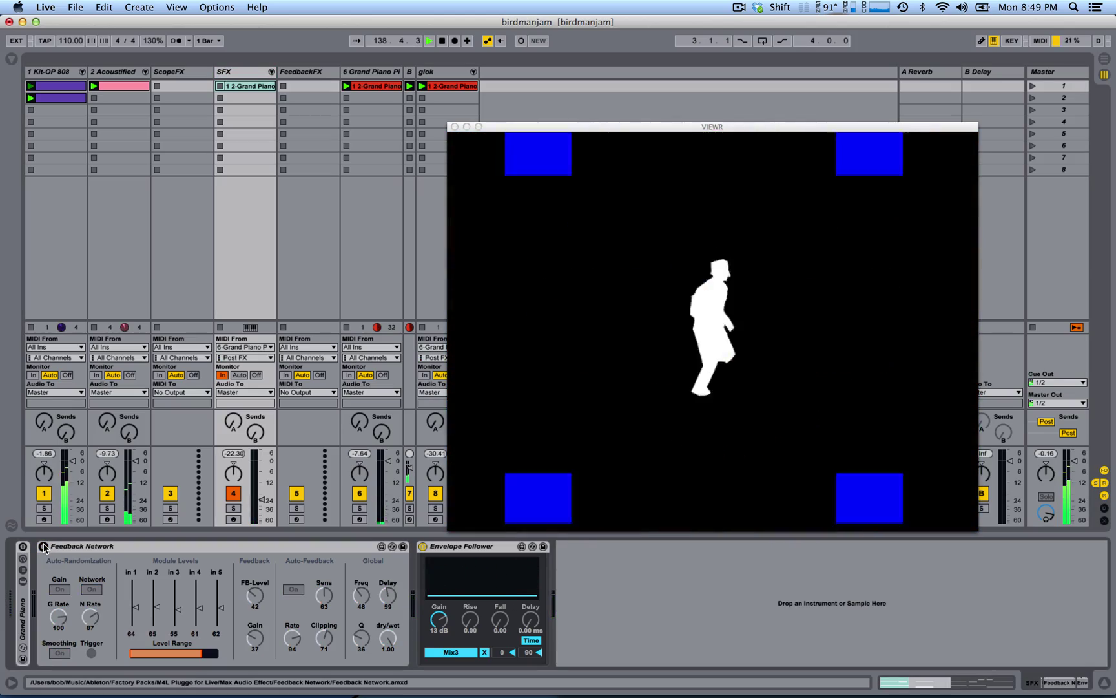
{"action": "left_click", "coordinate": [43, 546]}
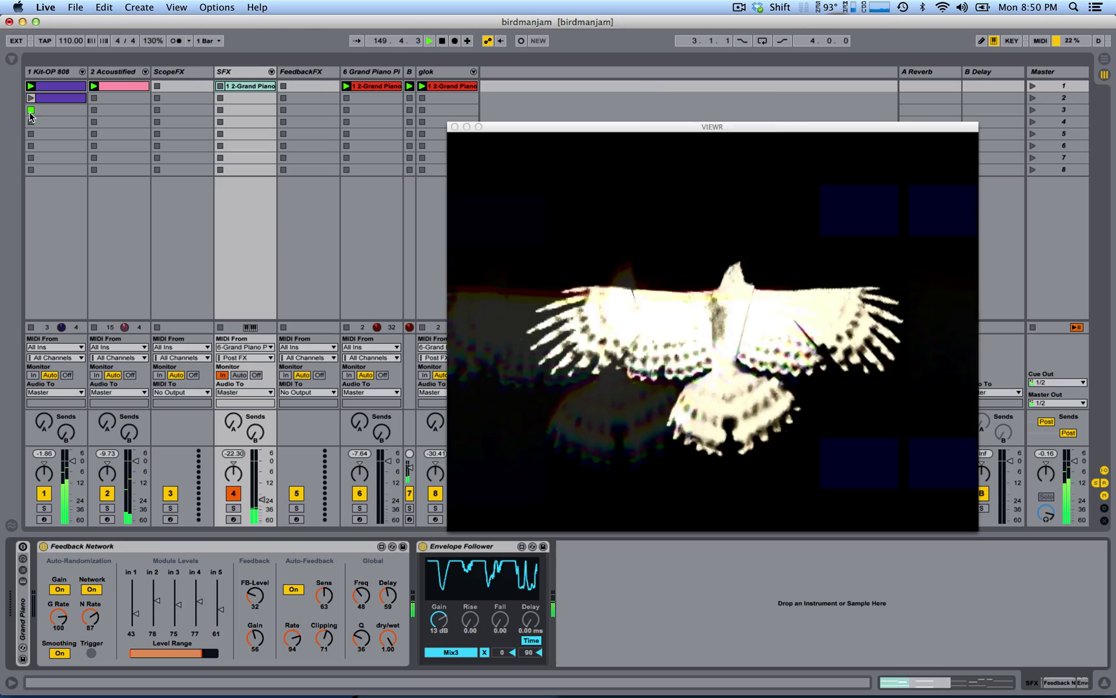
Stop the playing clips on the Kit-OP 808, Acoustified, Grand Piano, B and glok tracks, moving the VIEWR window aside
{"action": "left_click", "coordinate": [57, 83]}
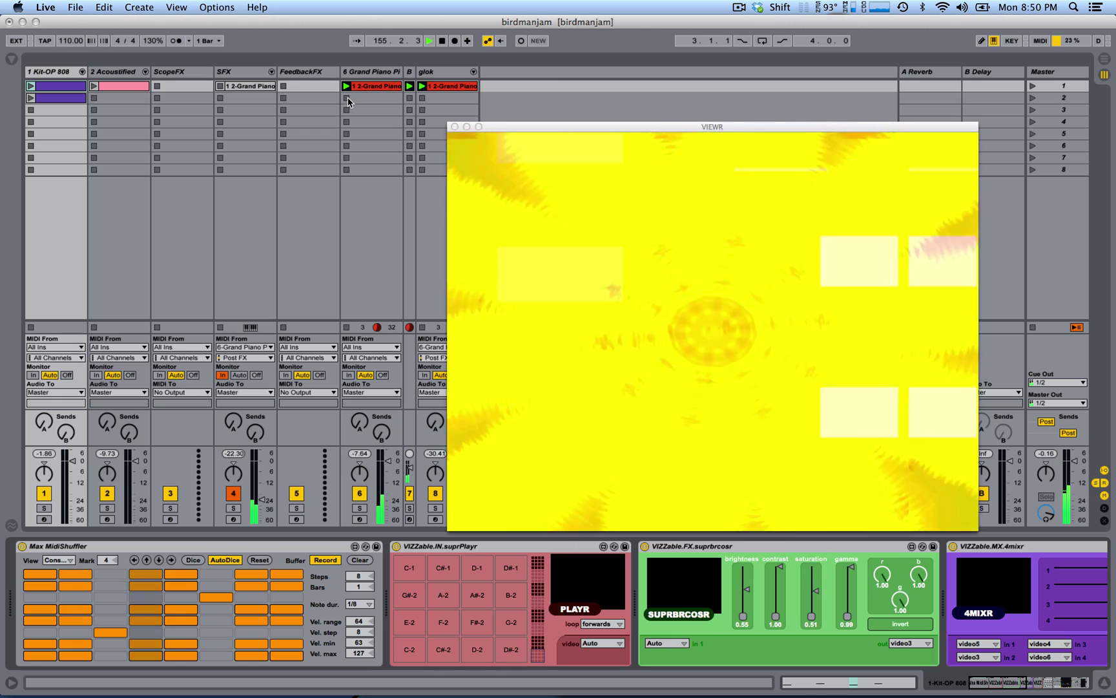
{"action": "left_click", "coordinate": [347, 99]}
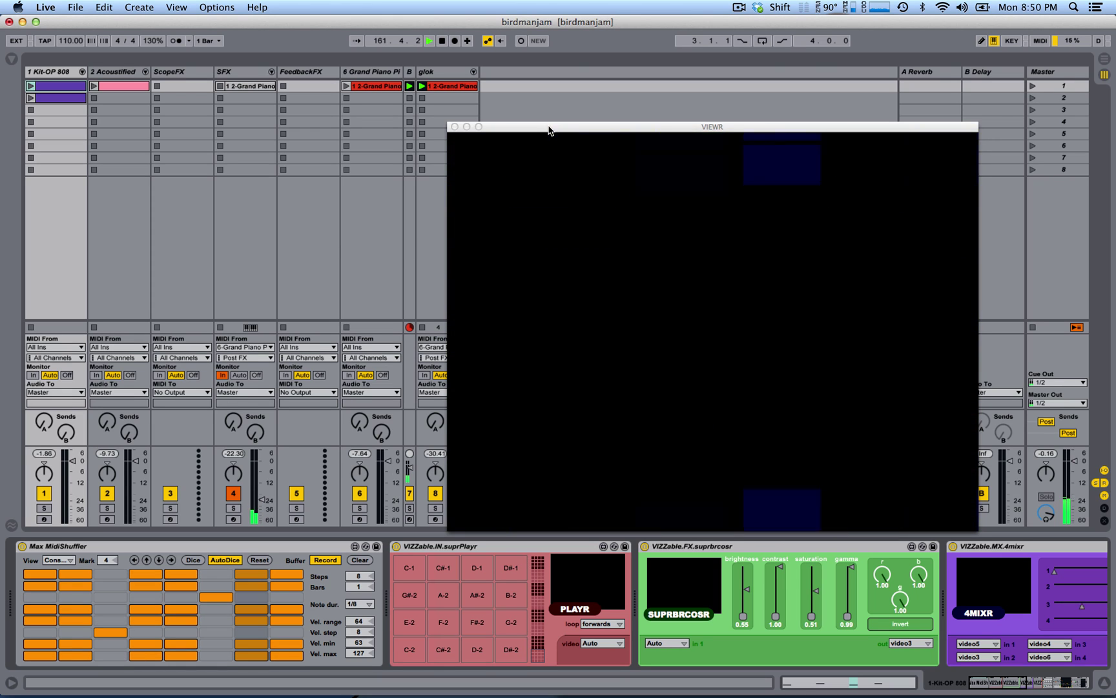
{"action": "left_click_drag", "start_coordinate": [550, 127], "coordinate": [632, 90]}
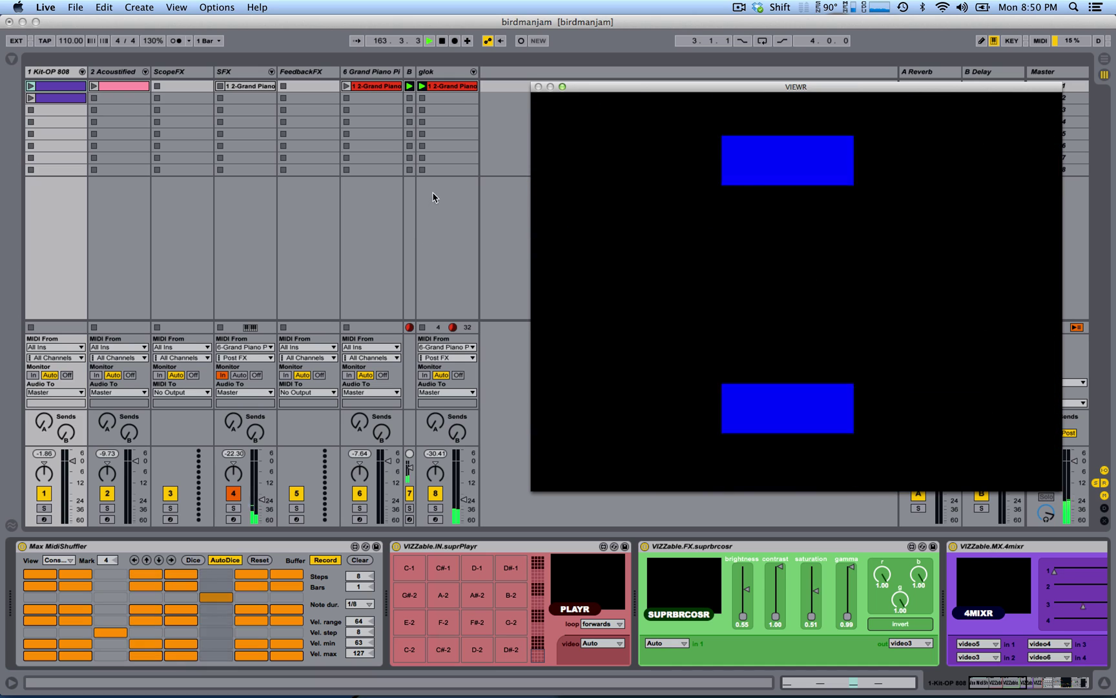
{"action": "left_click", "coordinate": [409, 98]}
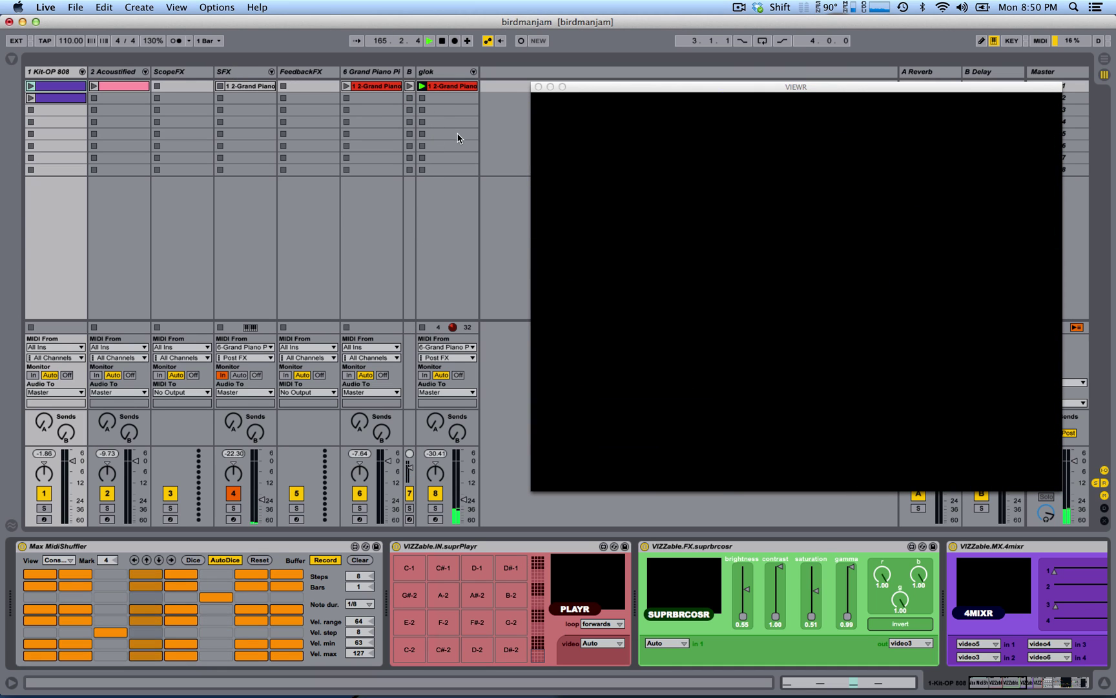
{"action": "left_click", "coordinate": [421, 98]}
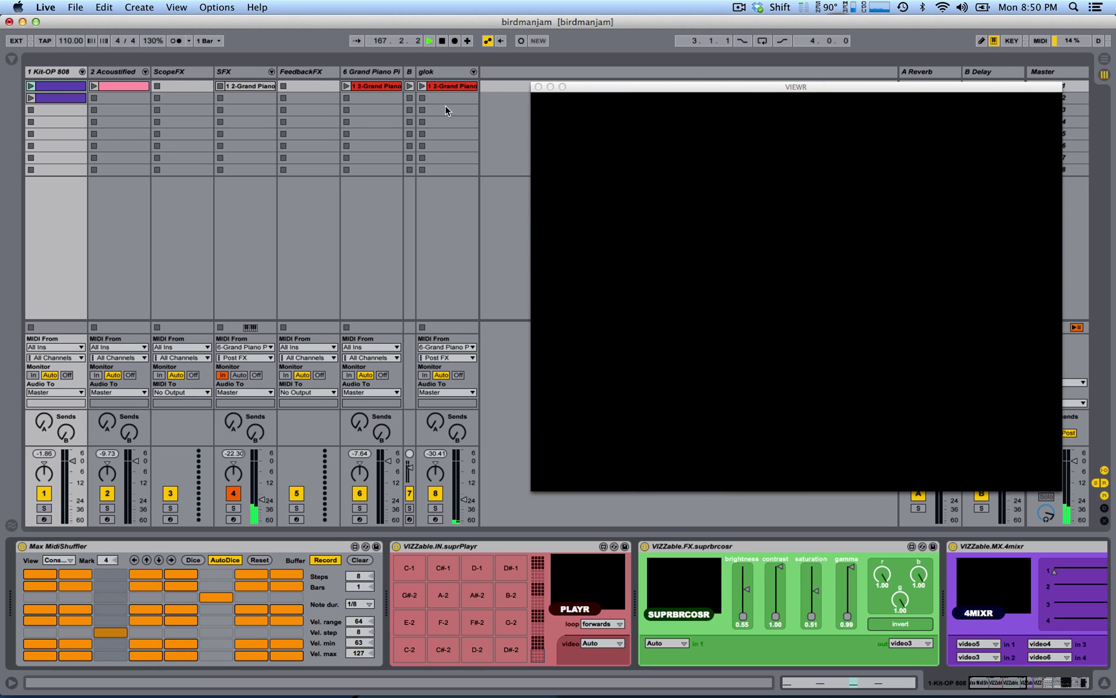
Display the SFX track's devices and switch off Feedback Network
{"action": "left_click", "coordinate": [247, 87]}
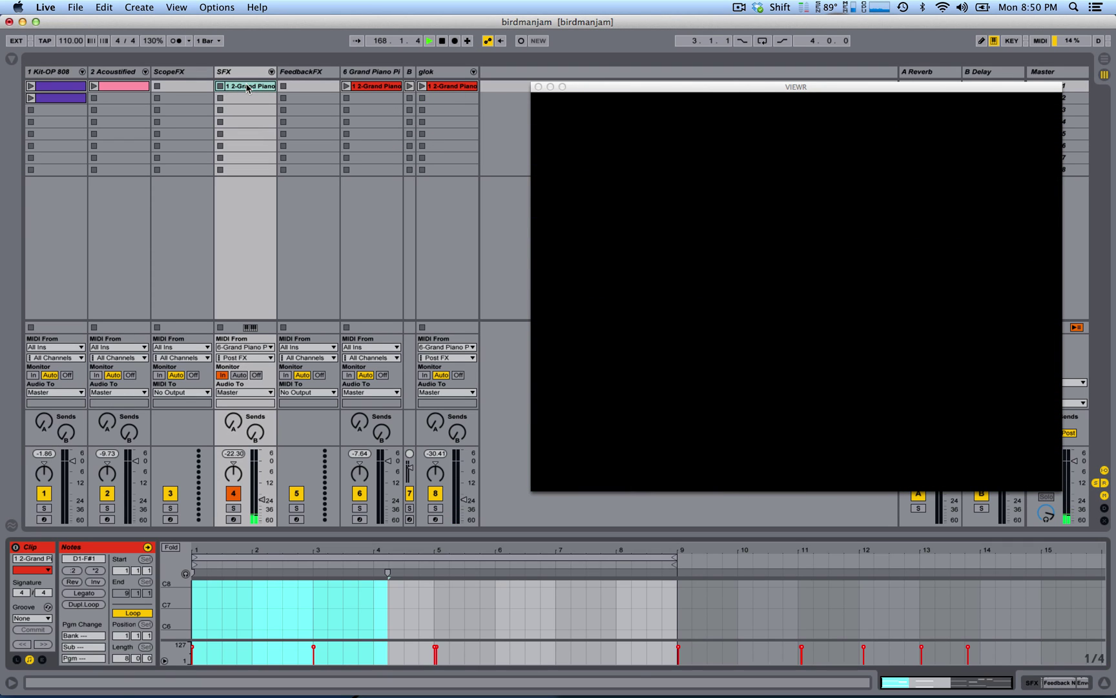
{"action": "key", "text": "shift+Tab"}
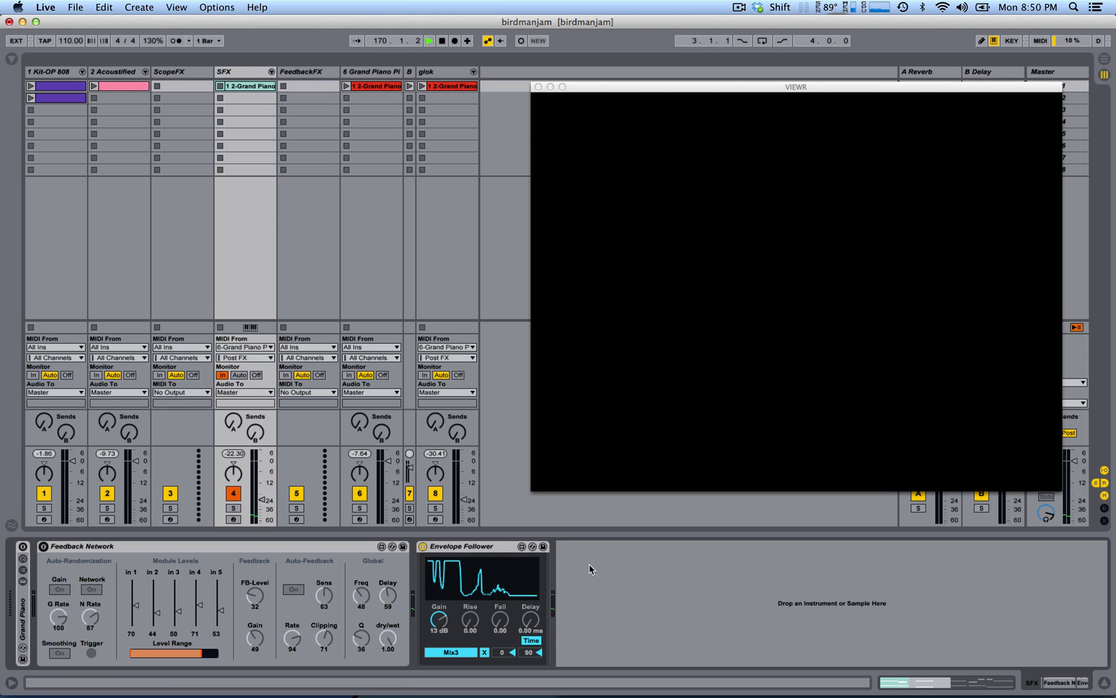
{"action": "left_click", "coordinate": [450, 58]}
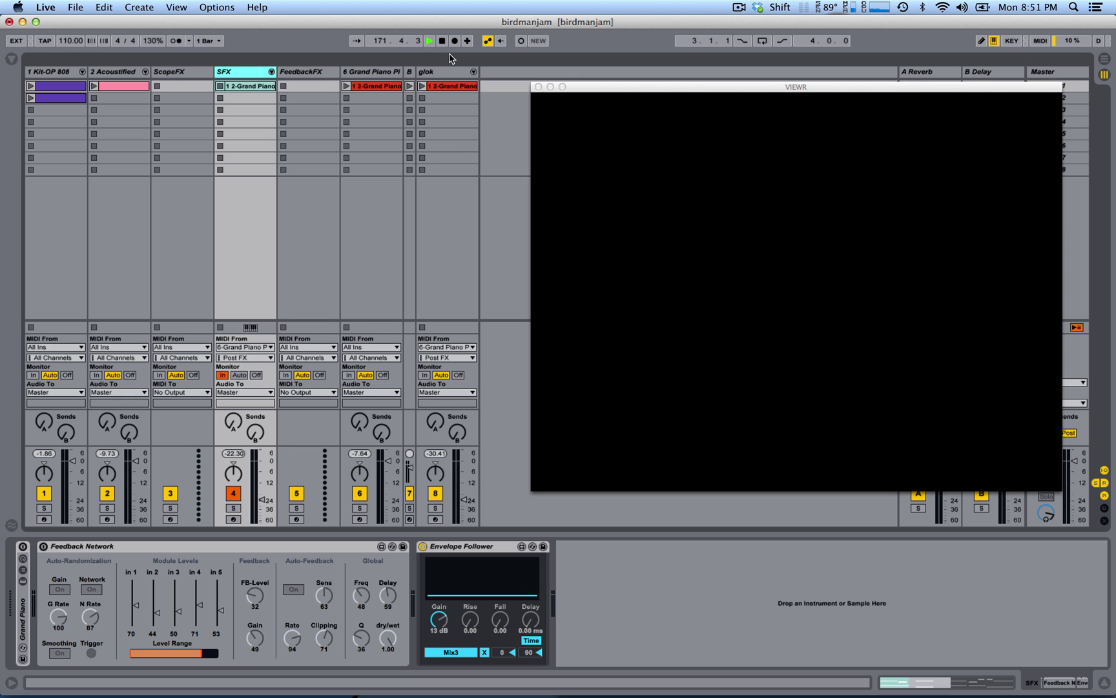
Enable preview windows in the VIEWR output device on the Kit-OP 808 track
{"action": "left_click", "coordinate": [51, 72]}
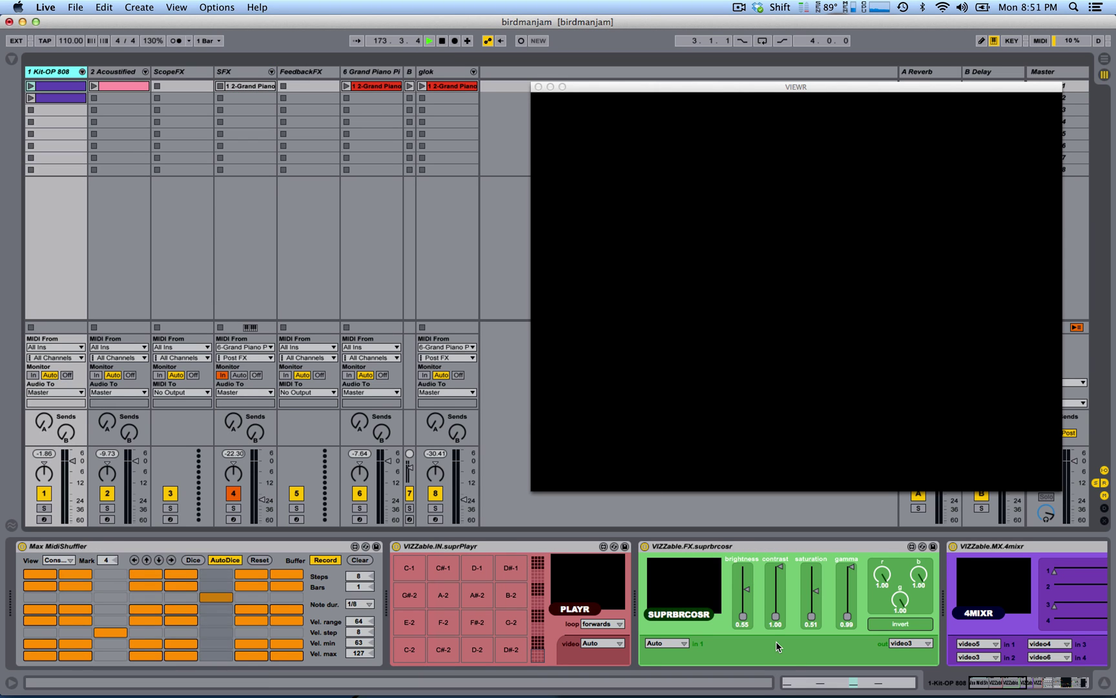
{"action": "scroll", "coordinate": [776, 640], "scroll_direction": "right", "scroll_amount": 10}
{"action": "scroll", "coordinate": [660, 660], "scroll_direction": "left", "scroll_amount": 10}
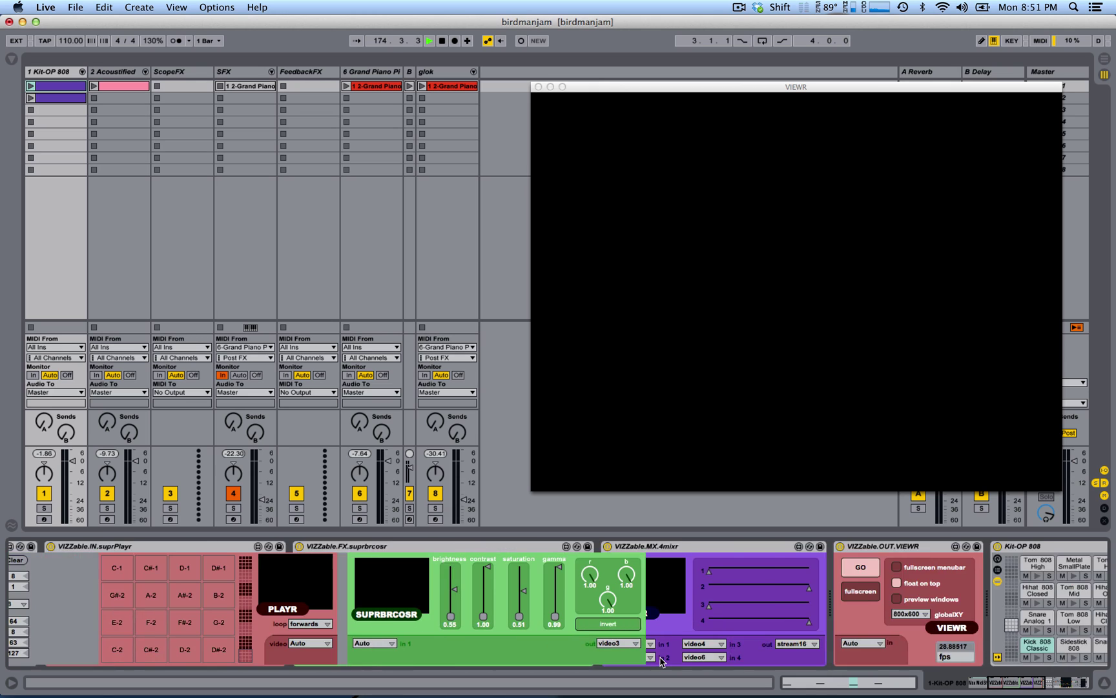
{"action": "scroll", "coordinate": [662, 660], "scroll_direction": "left", "scroll_amount": 2}
{"action": "scroll", "coordinate": [684, 643], "scroll_direction": "right", "scroll_amount": 5}
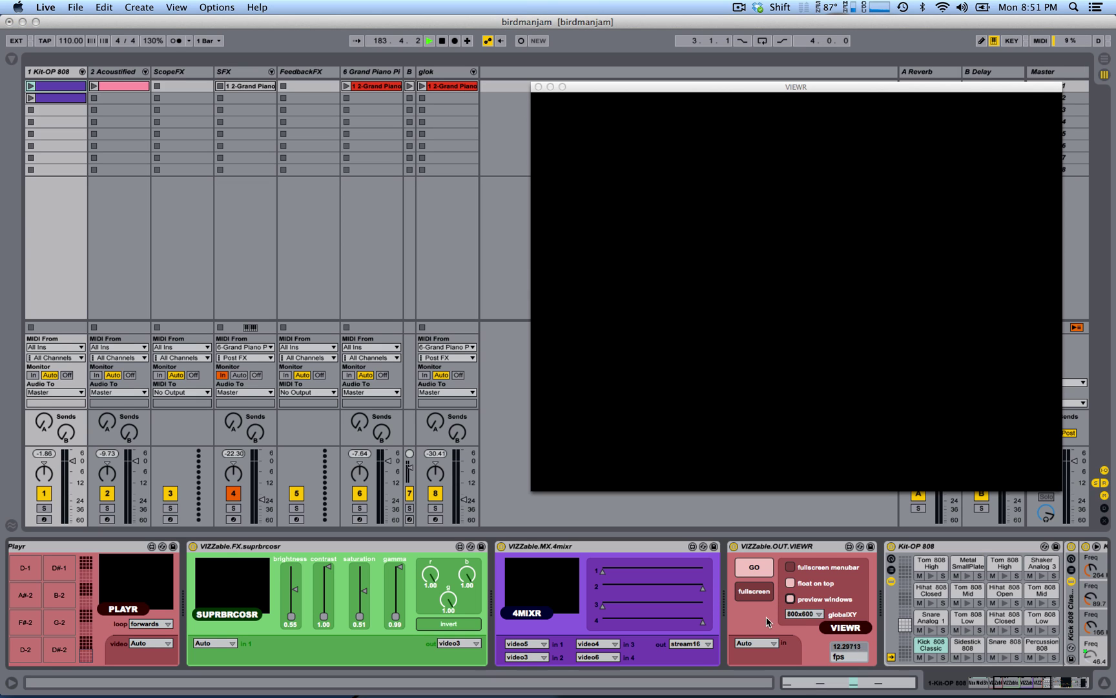
{"action": "scroll", "coordinate": [746, 611], "scroll_direction": "left", "scroll_amount": 10}
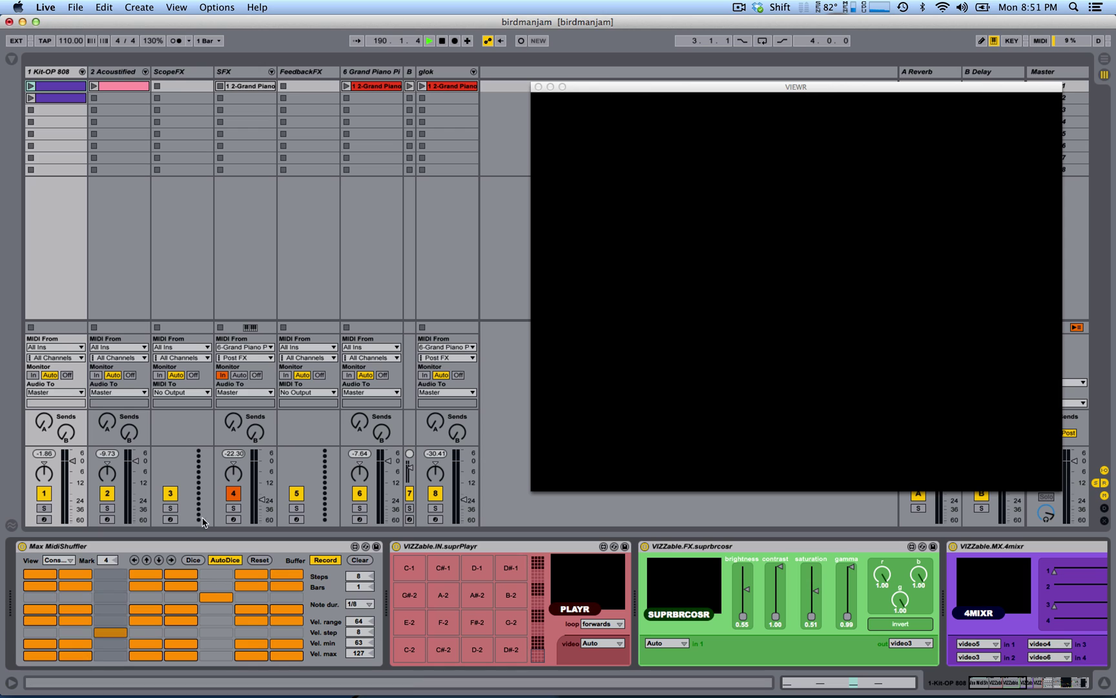
Launch the first Kit-OP 808 clip and follow the video previews through the suprPlayr, suprbrcosr and 4mixr devices
{"action": "left_click", "coordinate": [30, 86]}
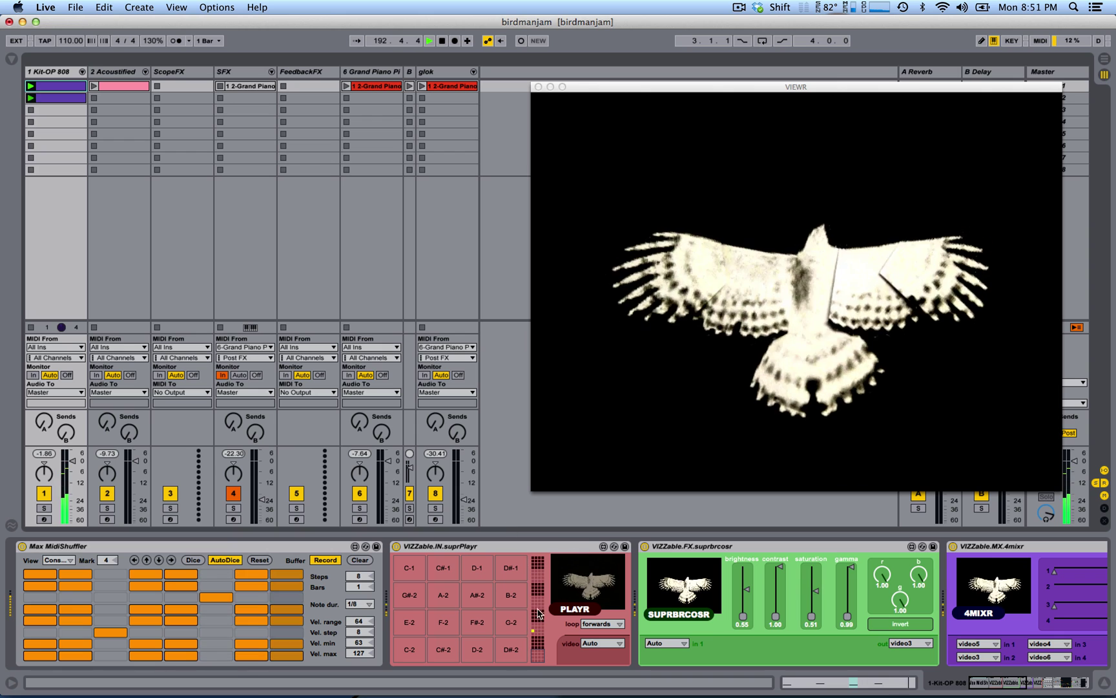
{"action": "left_click", "coordinate": [491, 569]}
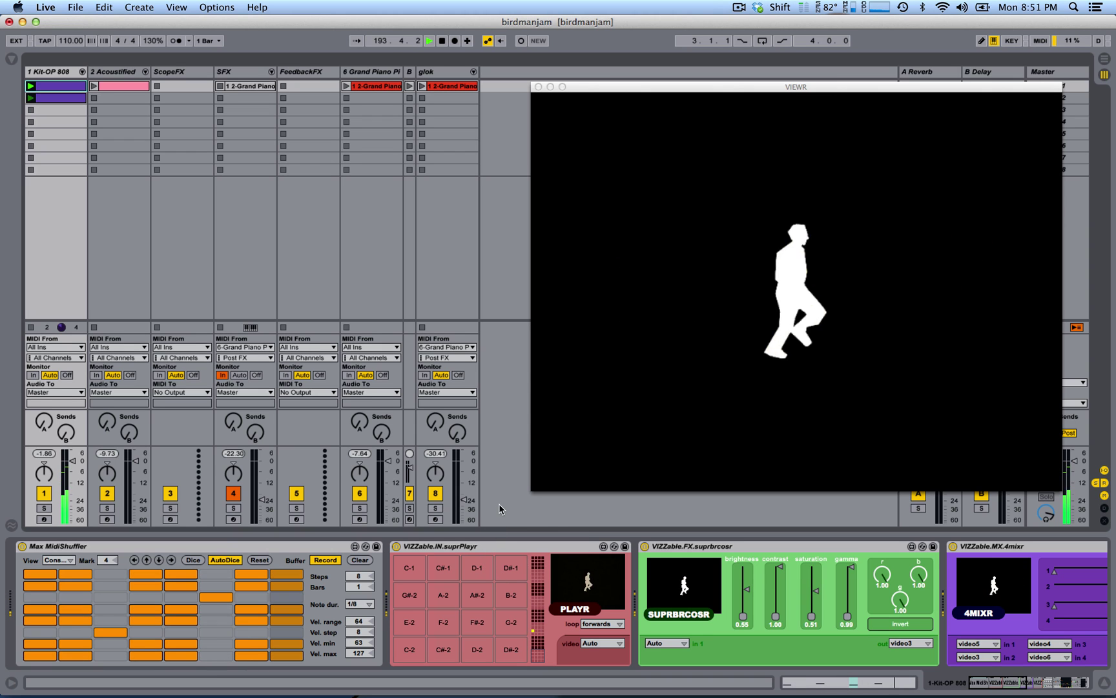
{"action": "scroll", "coordinate": [556, 614], "scroll_direction": "right", "scroll_amount": 15}
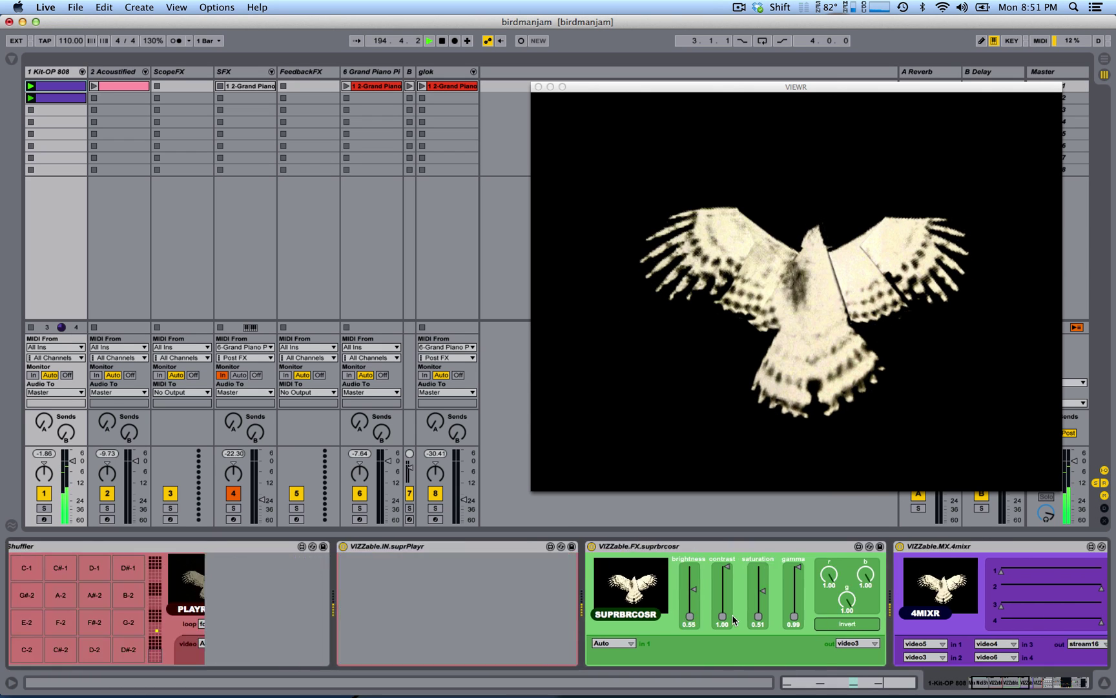
Look back through the chain to MidiShuffler and suprPlayr, showing the suprPlayr pads that include C1 and D1 with their loaded videos
{"action": "scroll", "coordinate": [465, 612], "scroll_direction": "left", "scroll_amount": 4}
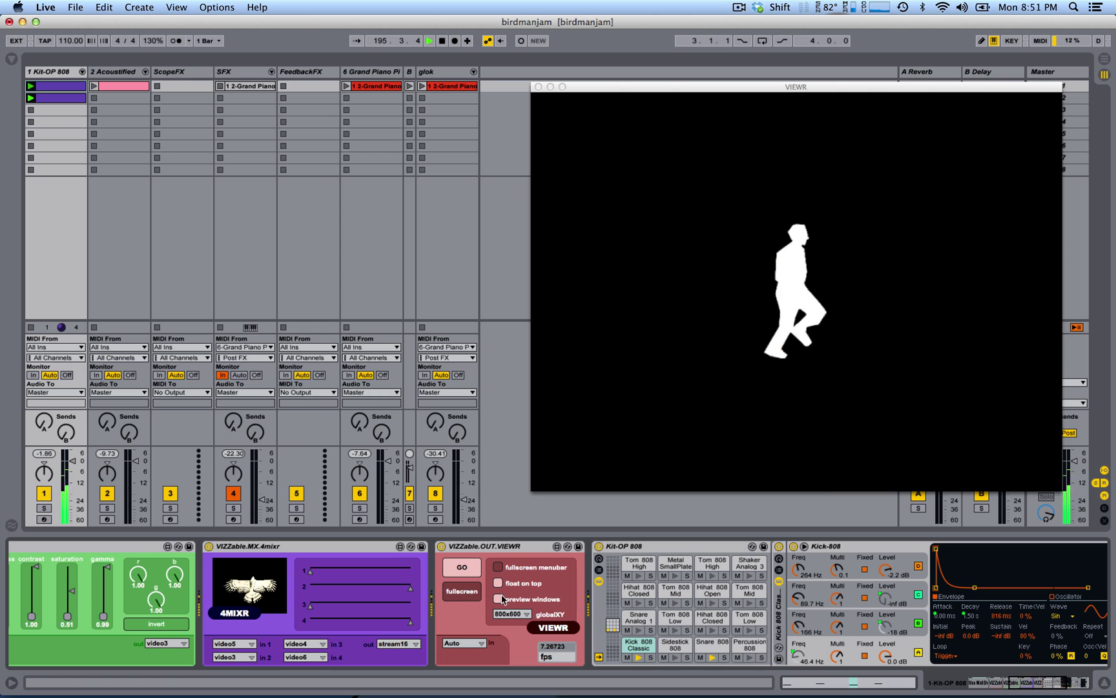
{"action": "scroll", "coordinate": [397, 607], "scroll_direction": "left", "scroll_amount": 11}
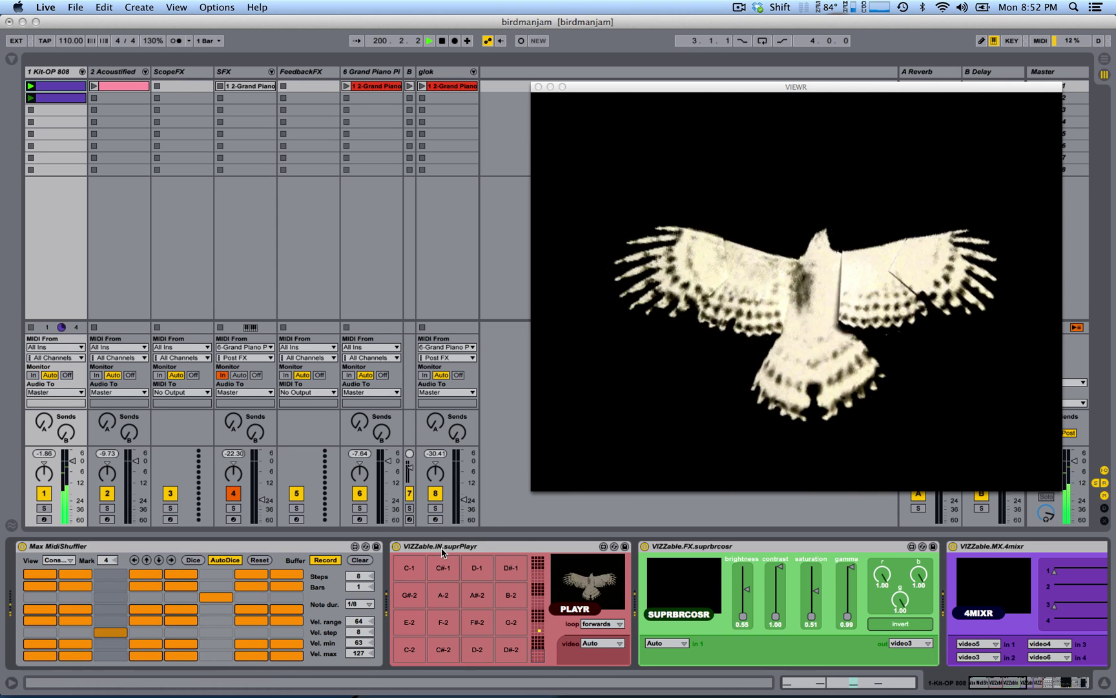
{"action": "key", "text": "XF86AudioRaiseVolume"}
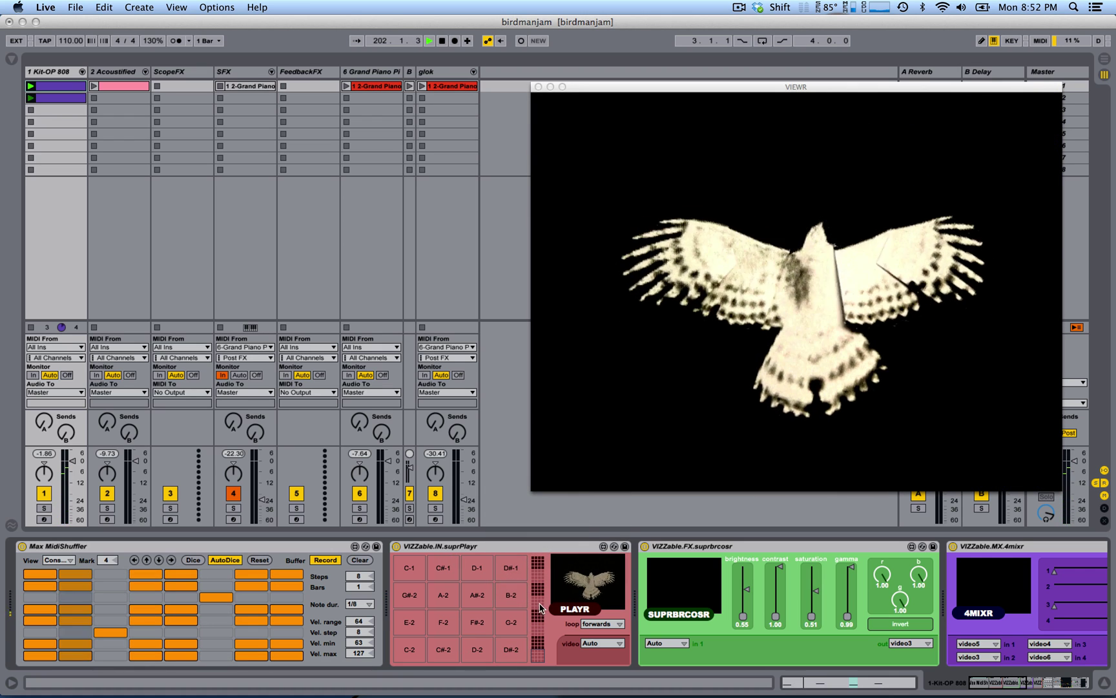
{"action": "scroll", "coordinate": [452, 652], "scroll_direction": "up", "scroll_amount": 8}
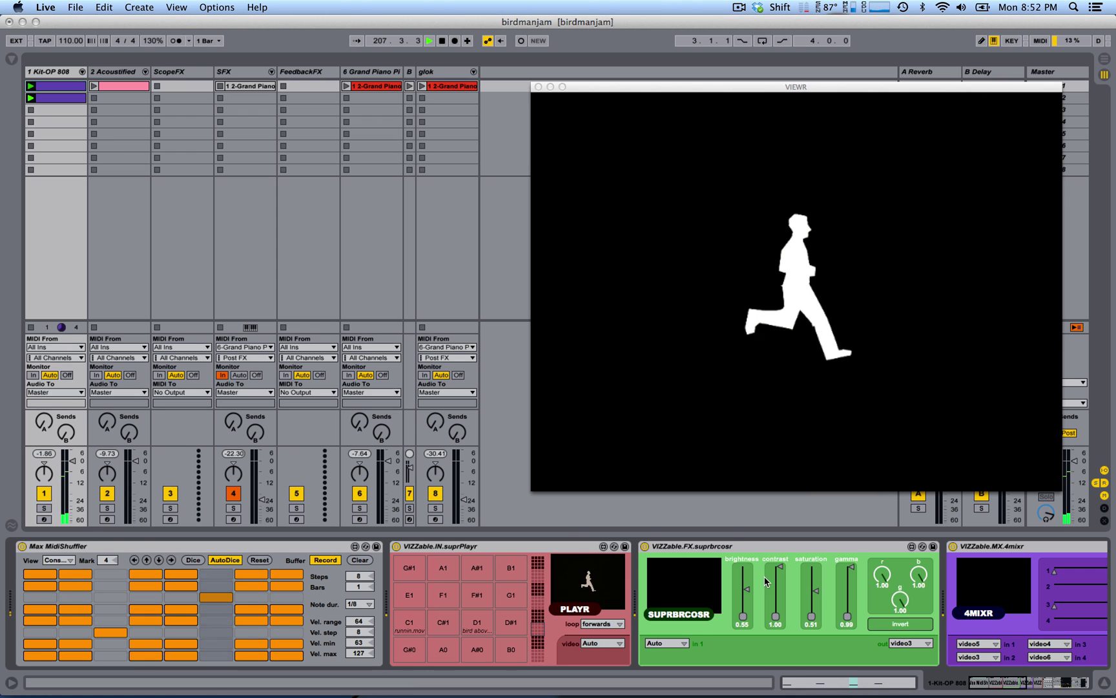
Show the Kit-OP 808 drum rack's pads from Kick 808 Classic upward, and compare them with the suprPlayr pads
{"action": "scroll", "coordinate": [764, 576], "scroll_direction": "right", "scroll_amount": 10}
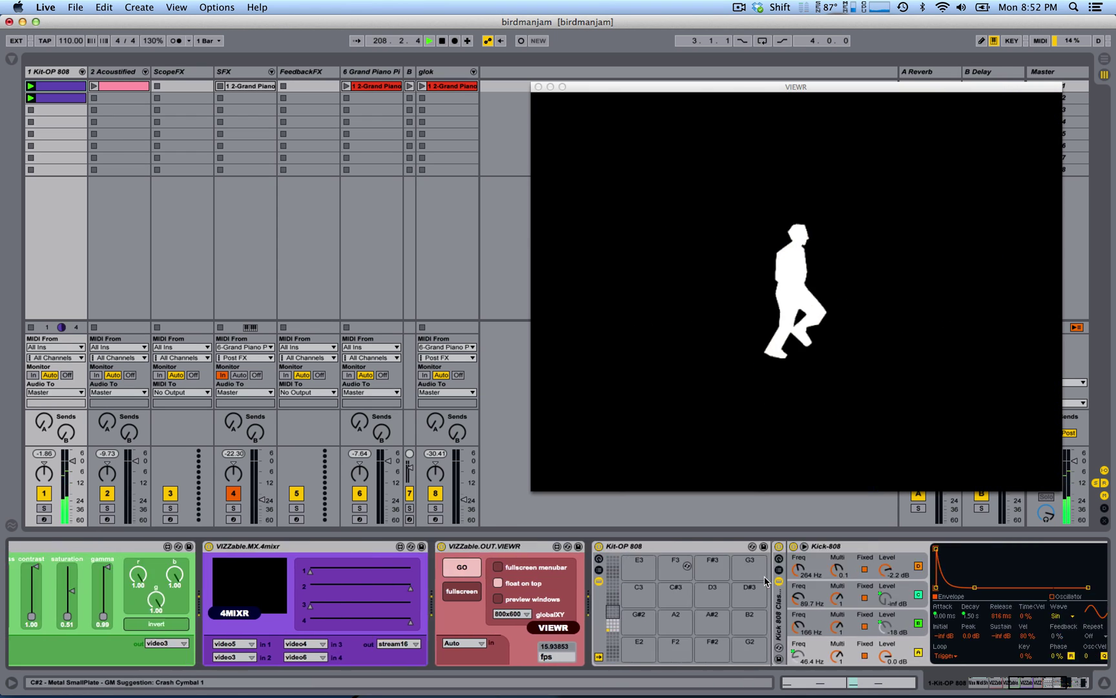
{"action": "scroll", "coordinate": [764, 579], "scroll_direction": "right", "scroll_amount": 10}
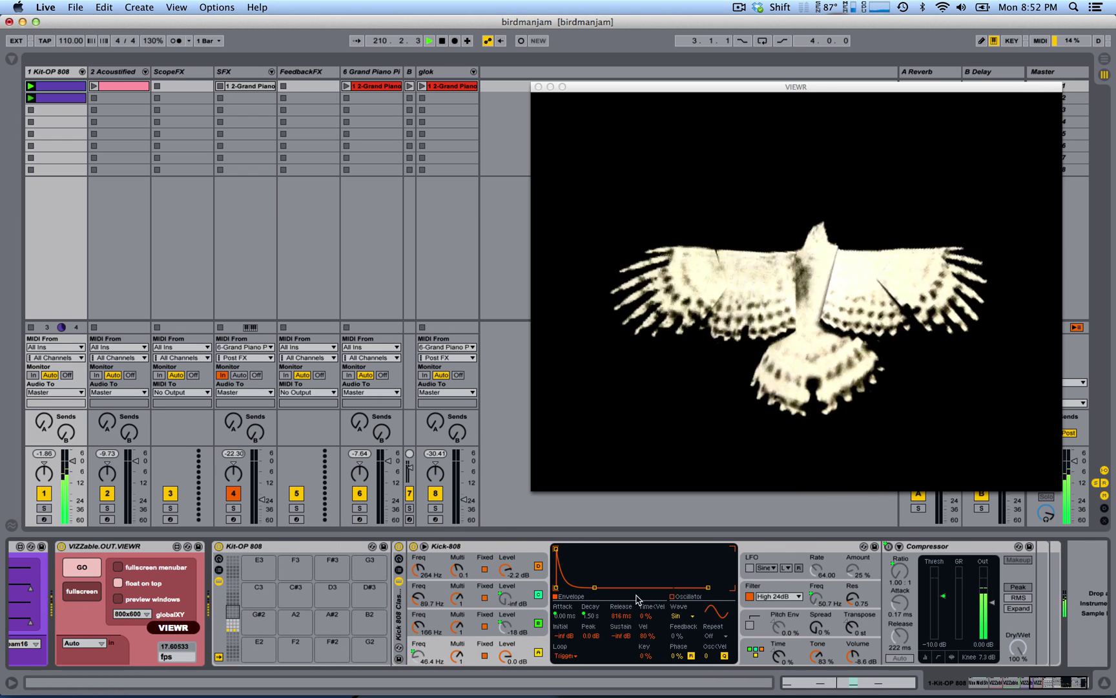
{"action": "left_click", "coordinate": [238, 631]}
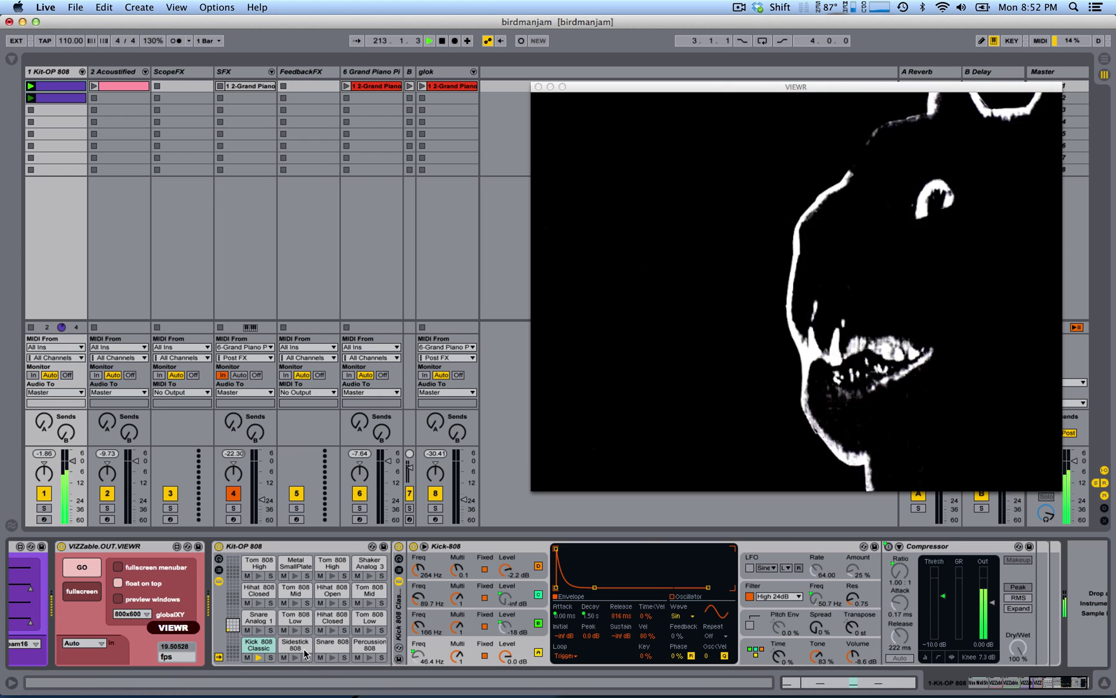
{"action": "scroll", "coordinate": [304, 629], "scroll_direction": "left", "scroll_amount": 10}
{"action": "scroll", "coordinate": [306, 623], "scroll_direction": "left", "scroll_amount": 5}
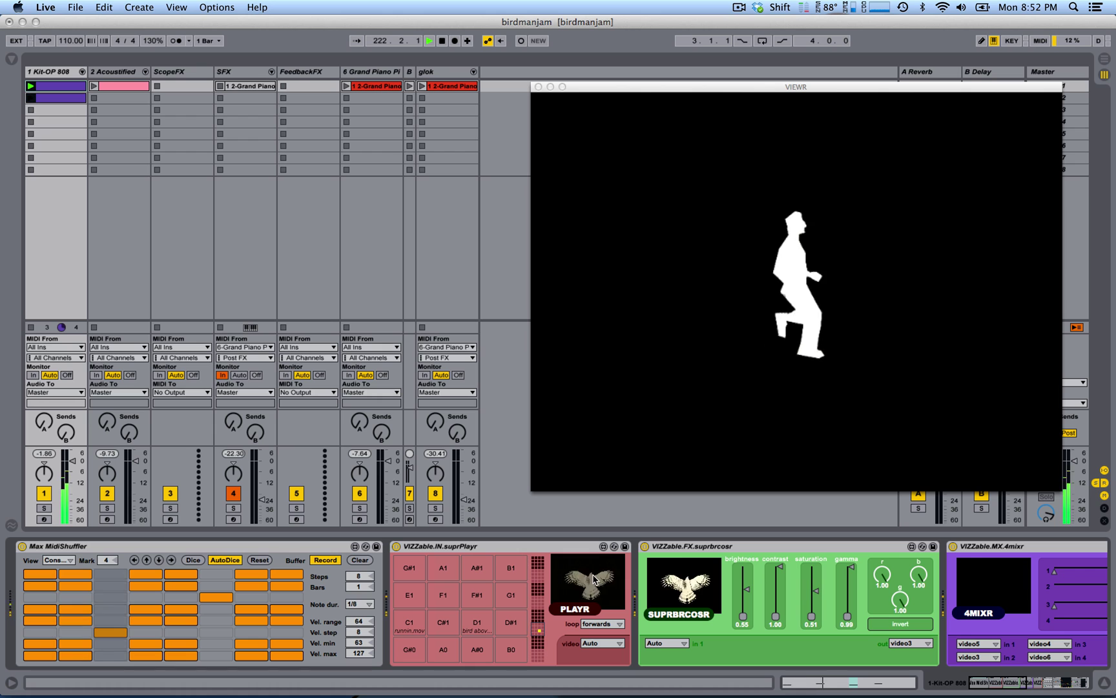
Demonstrate suprbrcosr by toggling Invert on and off, lowering green to 0.52 and restoring it to 1.00
{"action": "scroll", "coordinate": [675, 596], "scroll_direction": "right", "scroll_amount": 5}
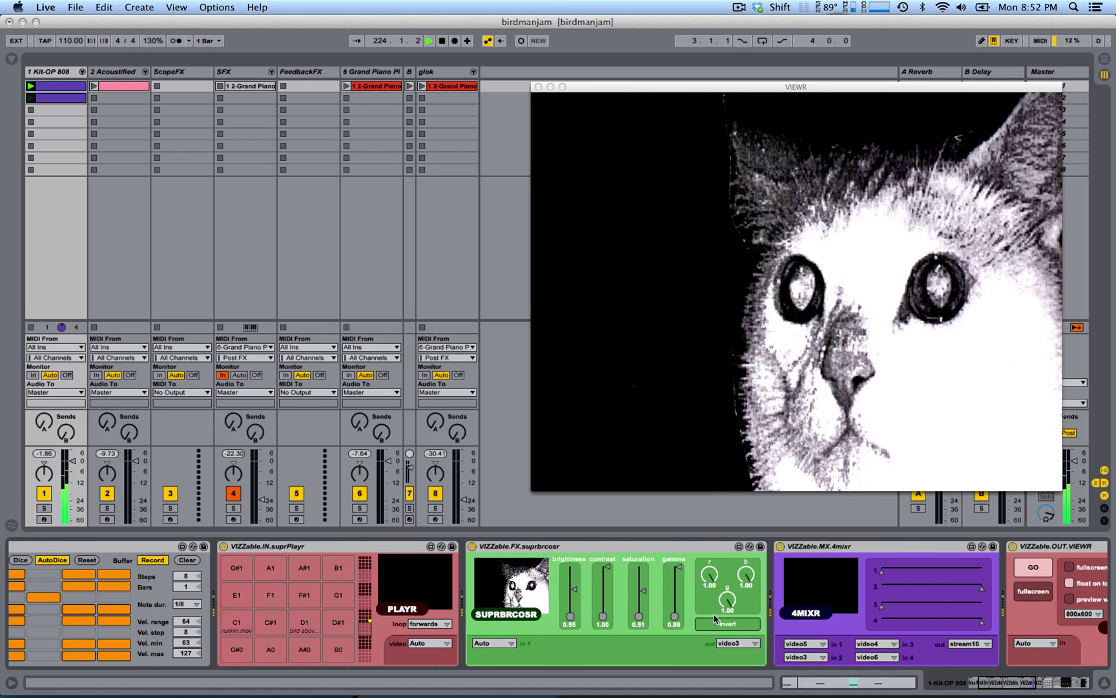
{"action": "left_click", "coordinate": [719, 624]}
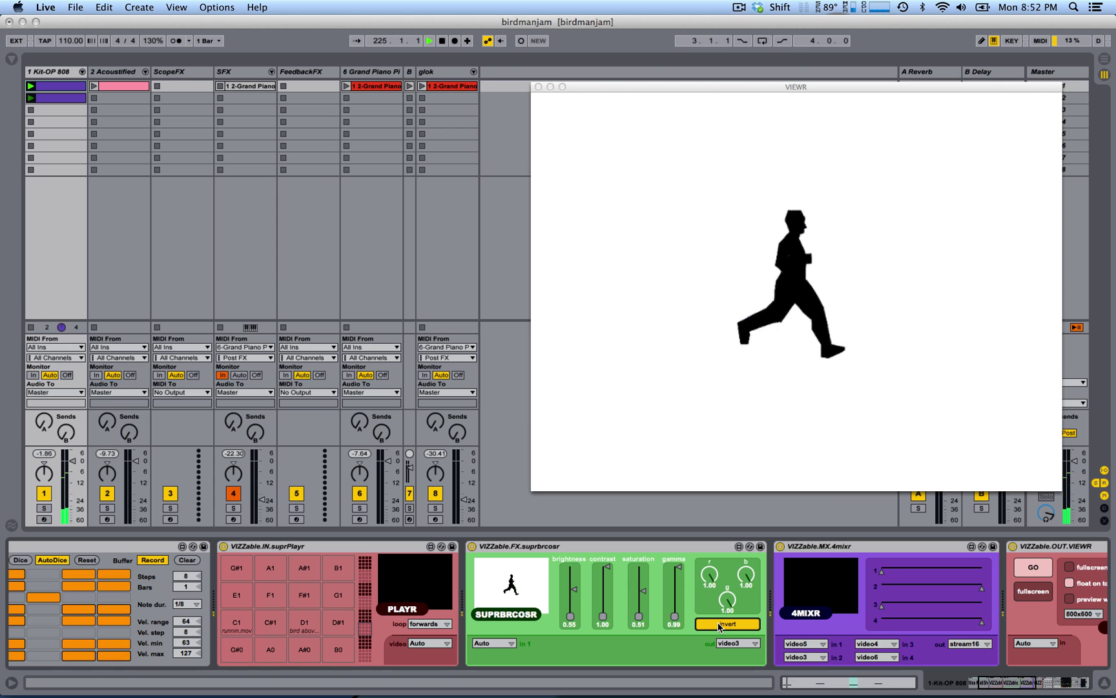
{"action": "left_click", "coordinate": [719, 624]}
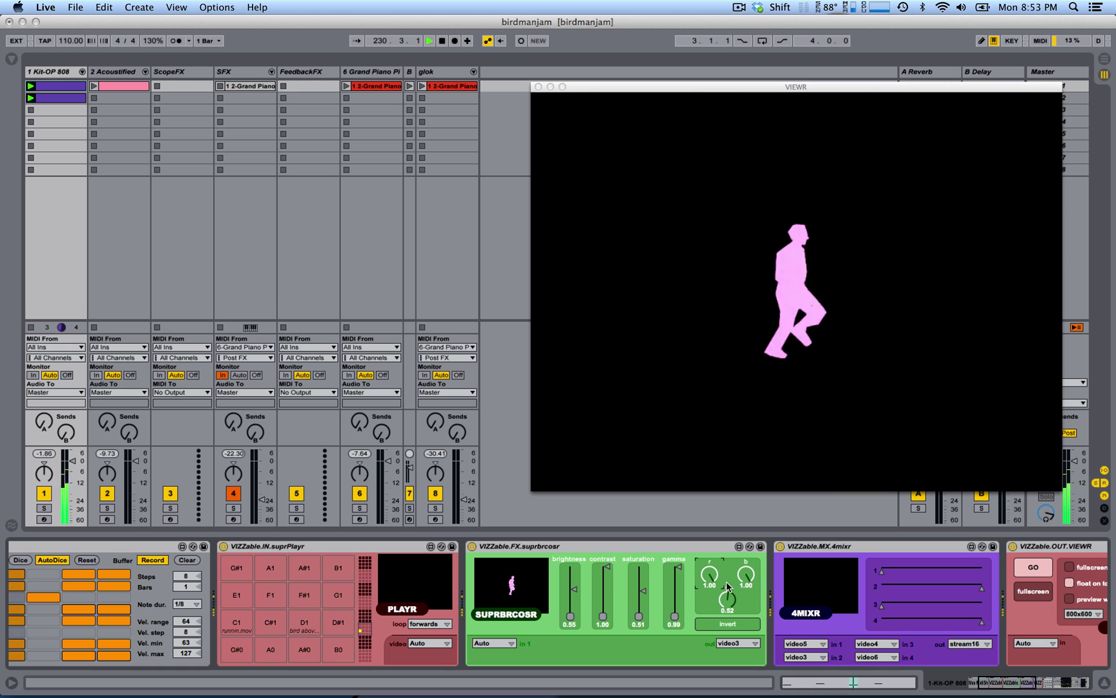
{"action": "left_click_drag", "start_coordinate": [727, 598], "coordinate": [727, 568]}
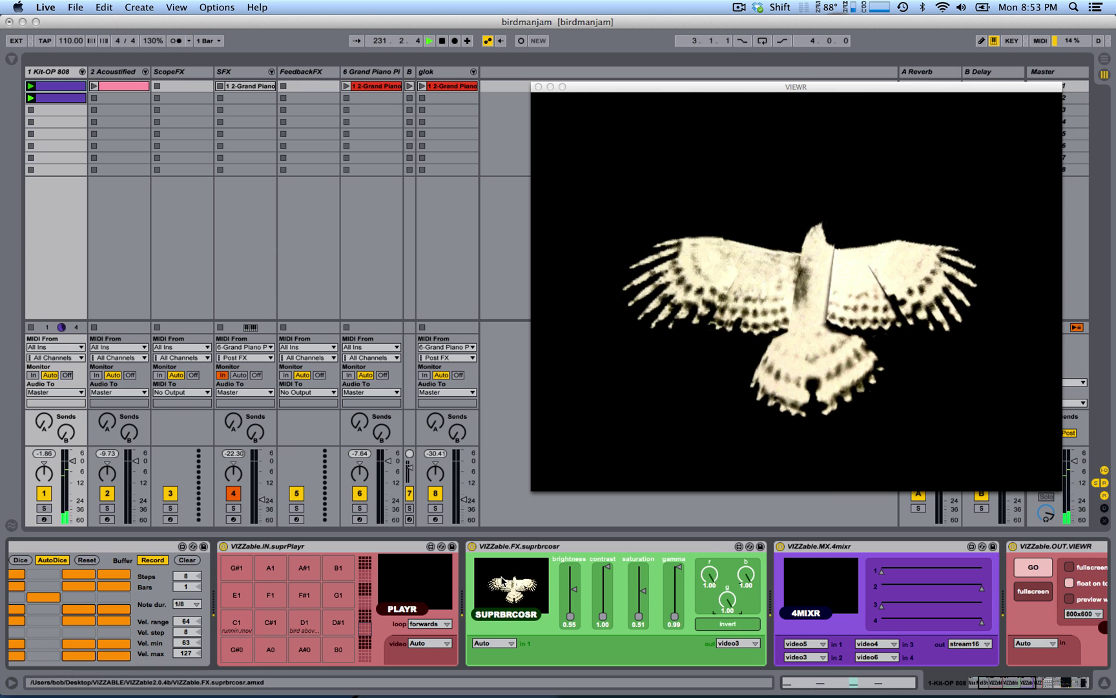
Launch the glok clip and, in that track's zoropr device, vary the Rotation before returning it to 0
{"action": "scroll", "coordinate": [465, 639], "scroll_direction": "right", "scroll_amount": 5}
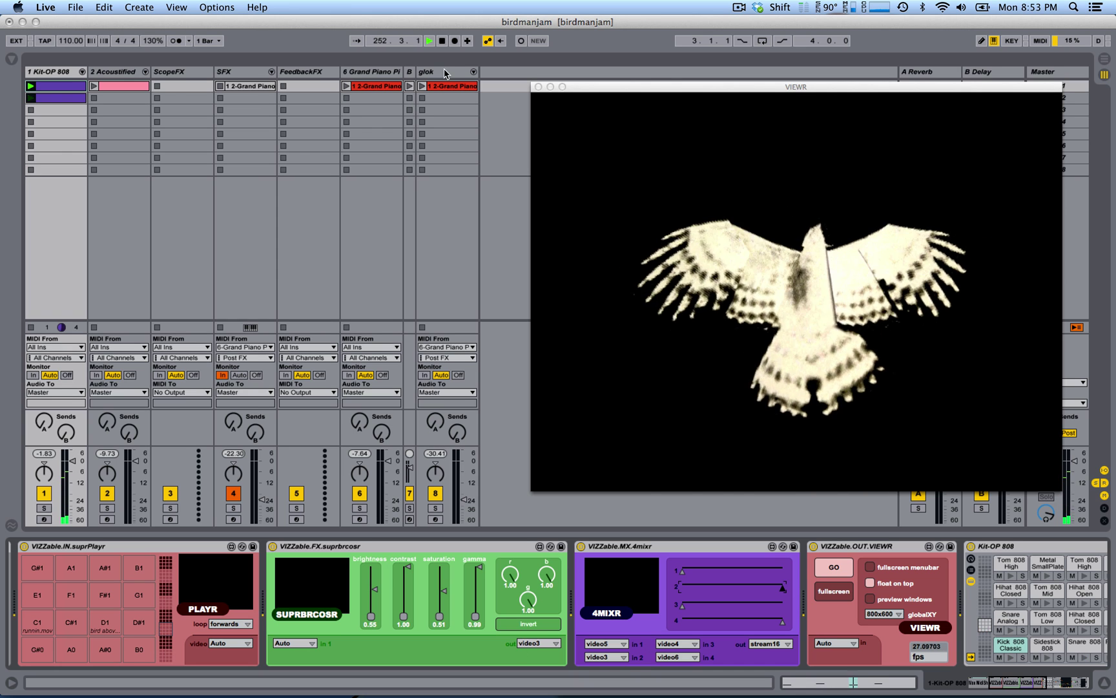
{"action": "left_click", "coordinate": [424, 88]}
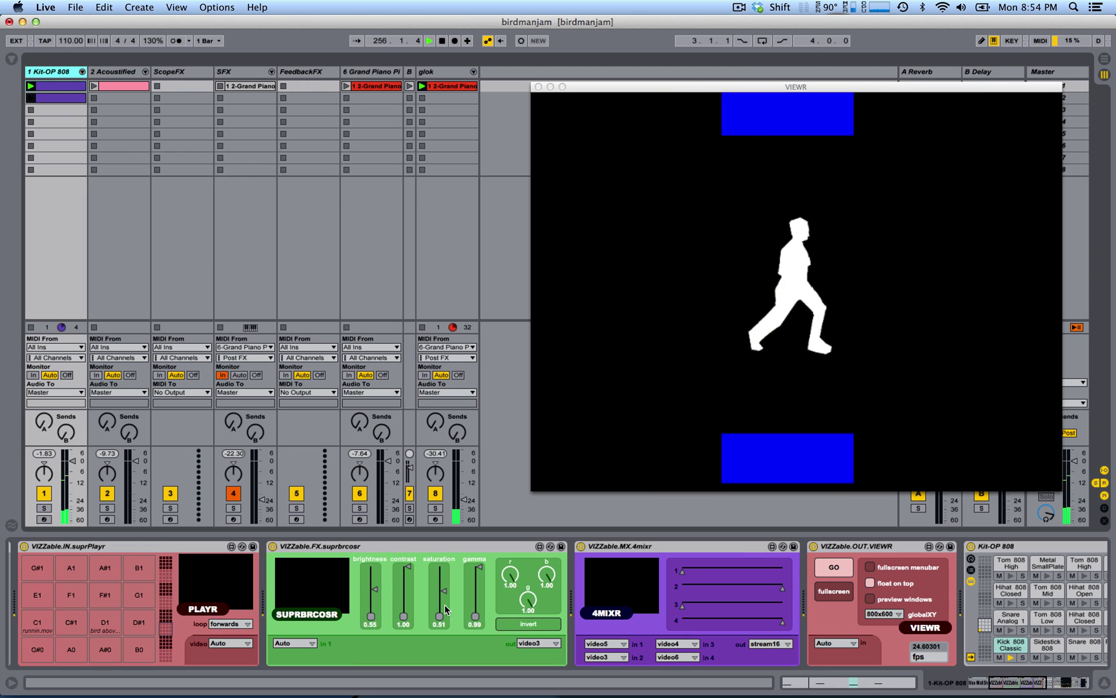
{"action": "left_click", "coordinate": [441, 77]}
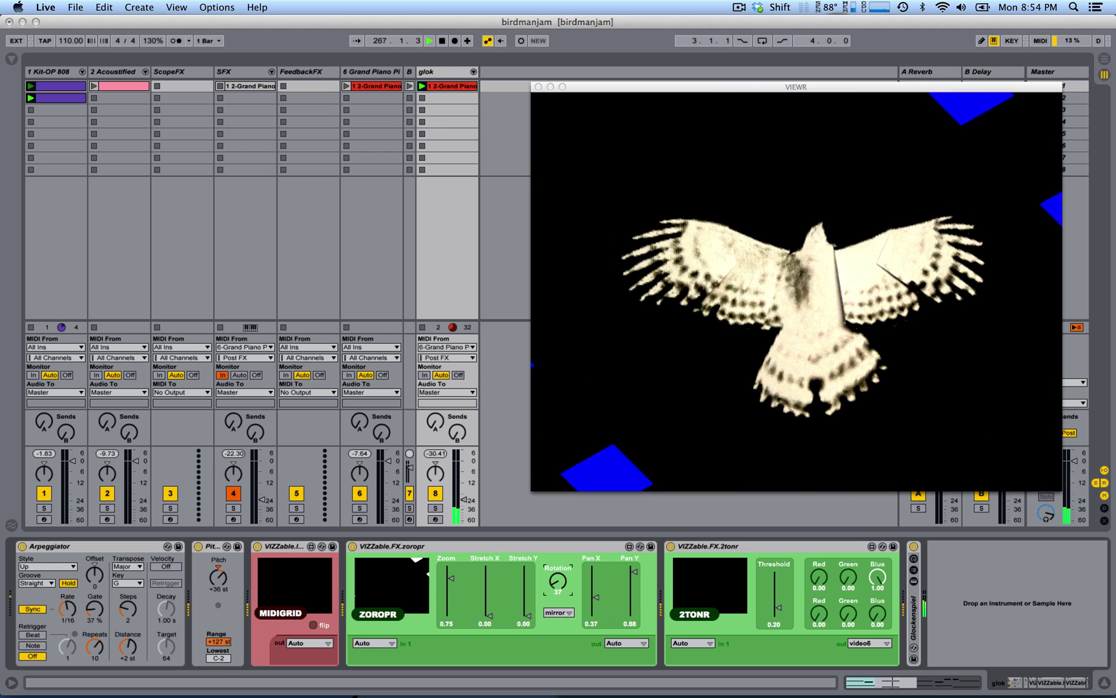
{"action": "left_click", "coordinate": [557, 585]}
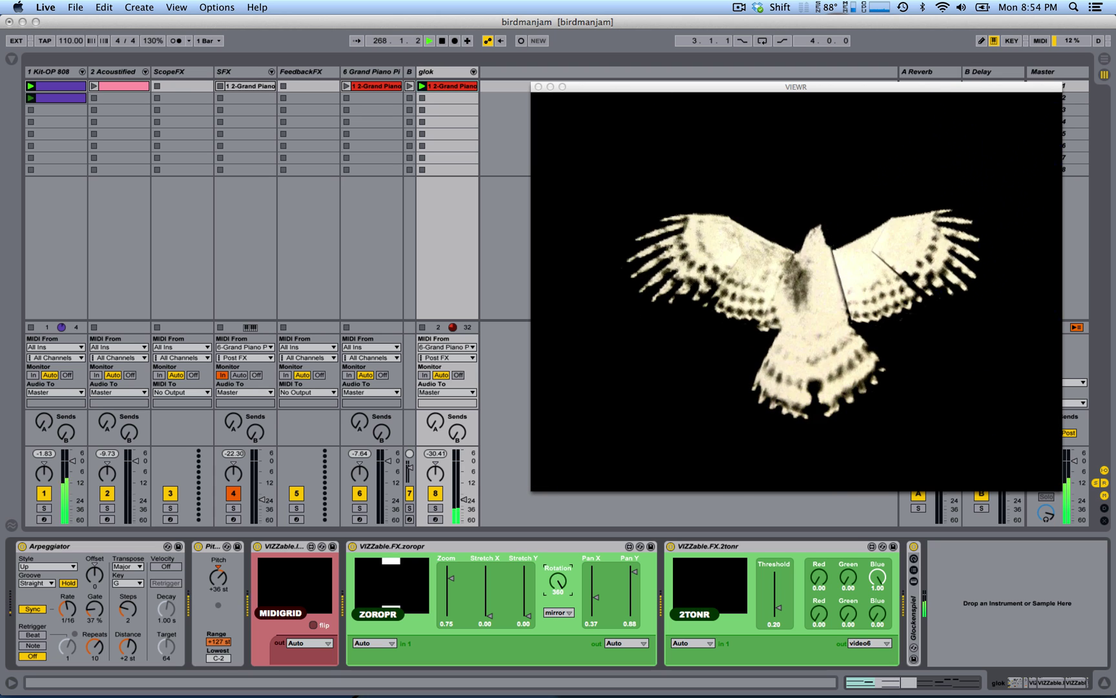
{"action": "left_click_drag", "start_coordinate": [557, 581], "coordinate": [556, 601]}
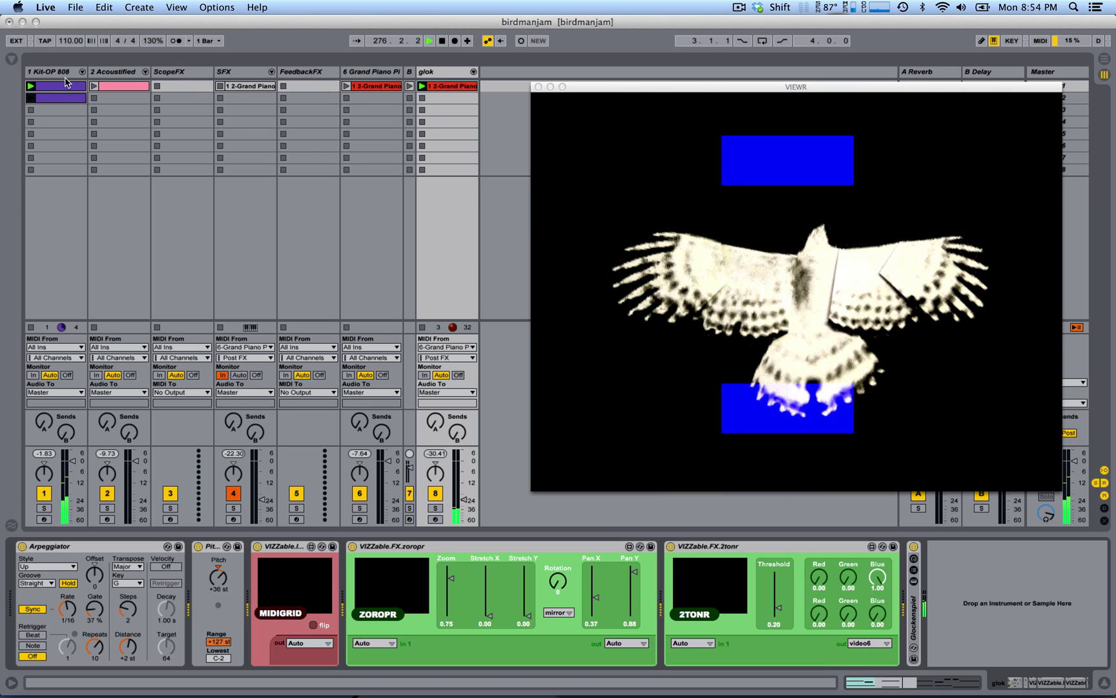
Display the Kit-OP 808 track's devices and work the fader of the fourth input in 4mixr
{"action": "left_click", "coordinate": [44, 70]}
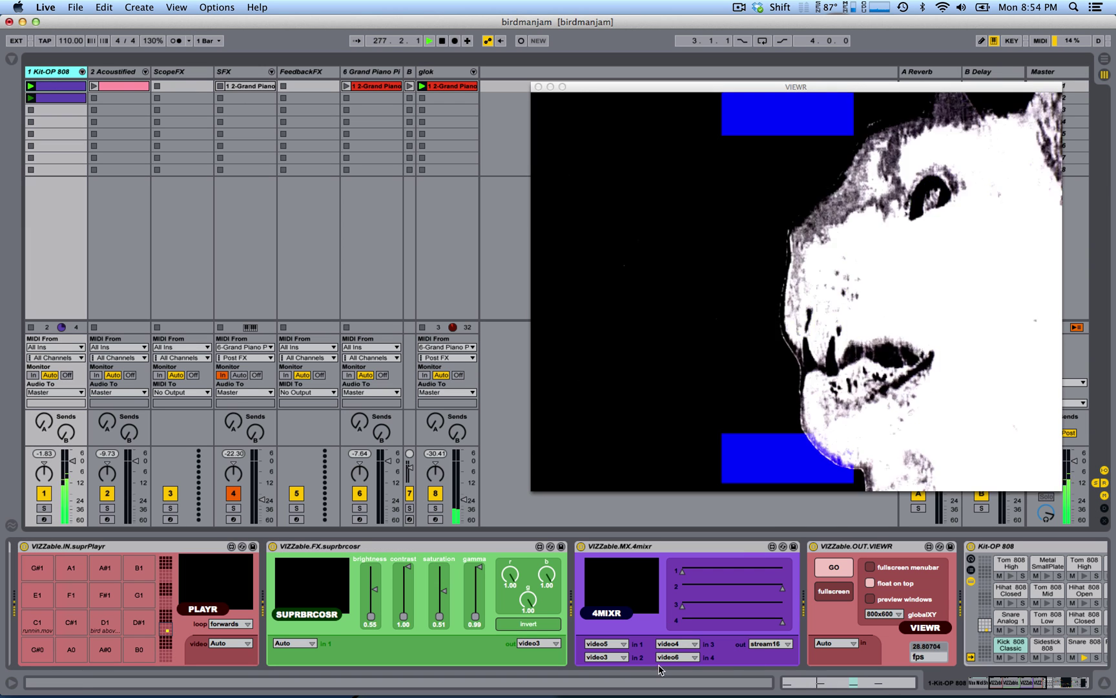
{"action": "left_click", "coordinate": [778, 621]}
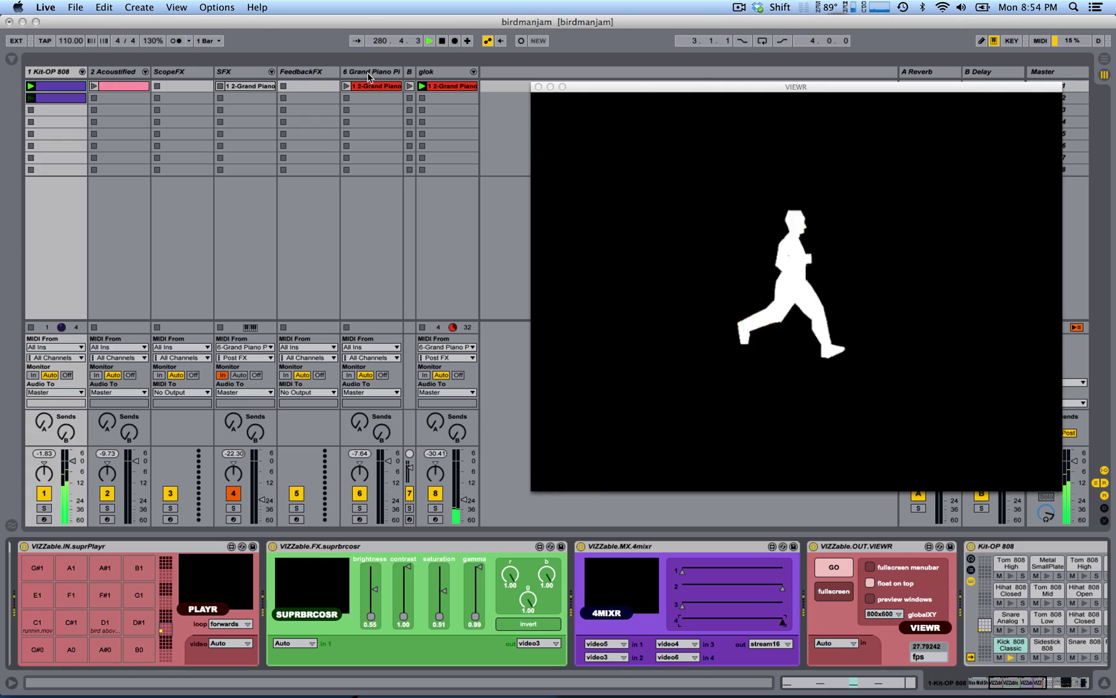
Launch the Grand Piano clip and stop the clips on the glok and Kit-OP 808 tracks
{"action": "left_click", "coordinate": [346, 86]}
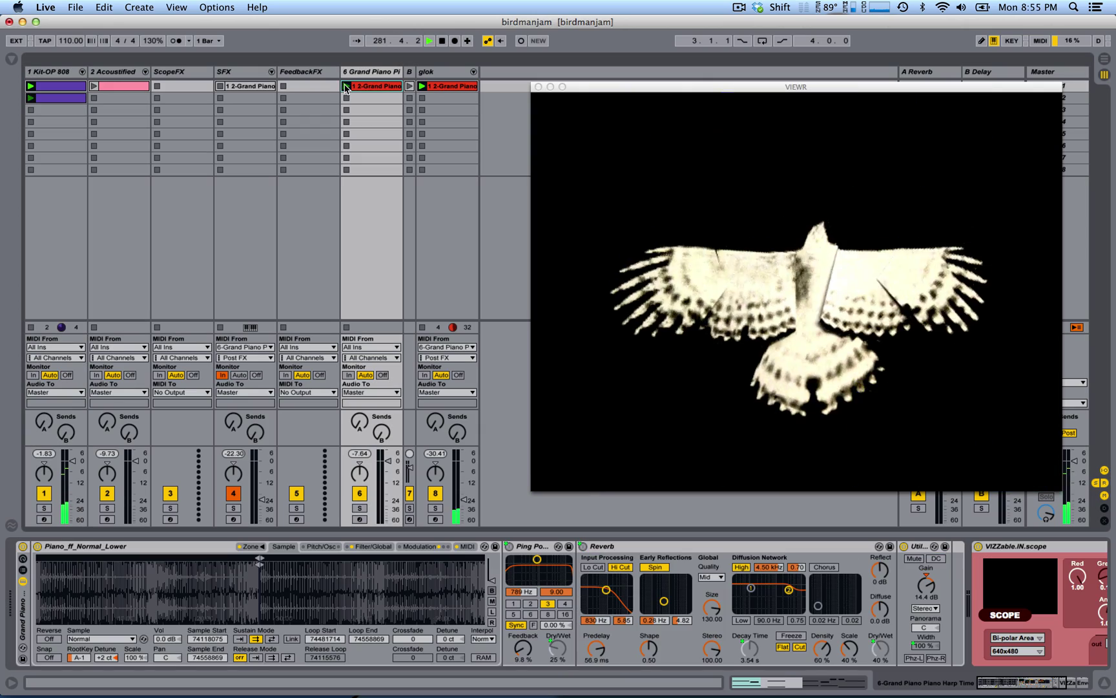
{"action": "left_click", "coordinate": [421, 97]}
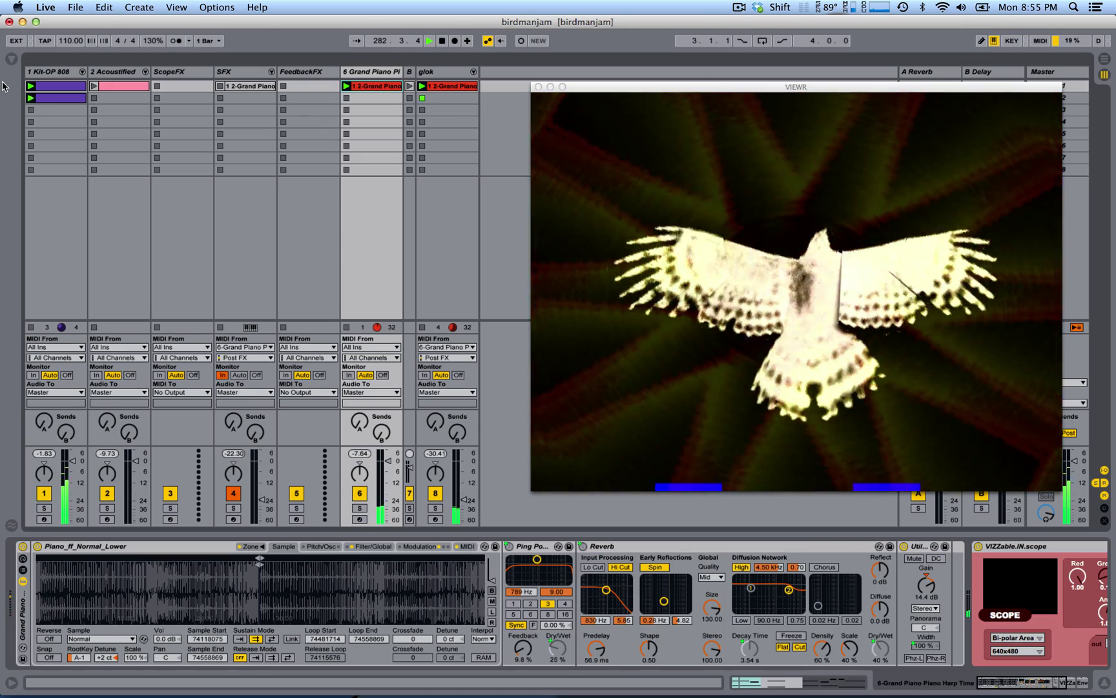
{"action": "left_click", "coordinate": [30, 110]}
{"action": "left_click", "coordinate": [33, 108]}
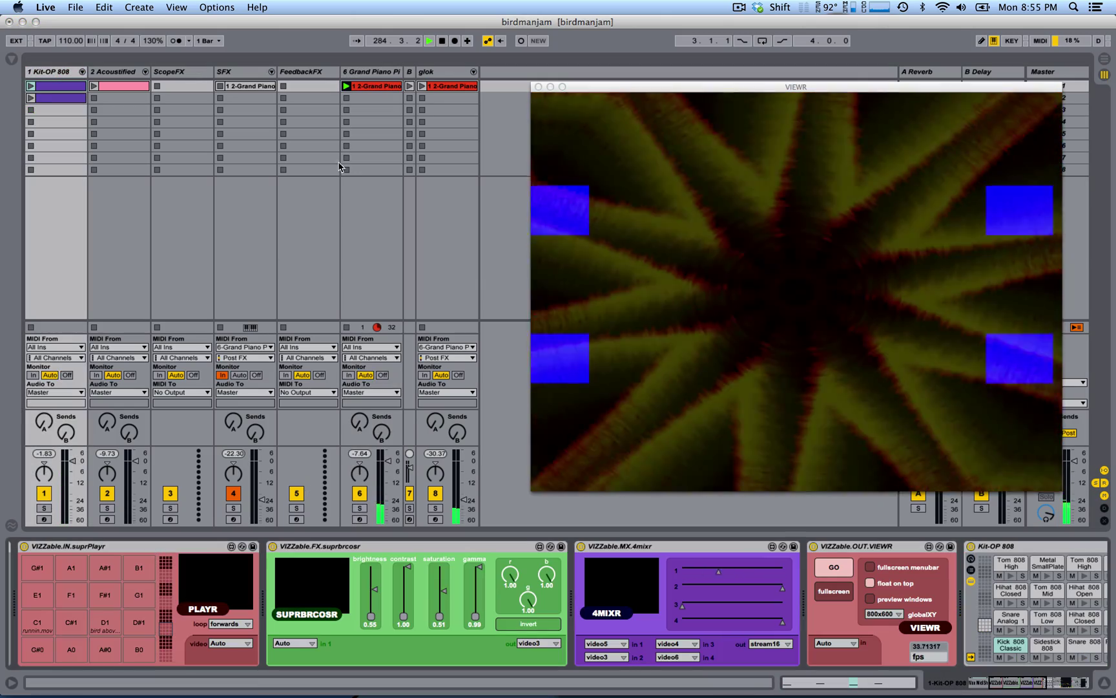
Display the Grand Piano track's devices and collapse the Piano_ff_Normal_Lower sampler and the Reverb to reveal the scope device
{"action": "left_click", "coordinate": [376, 72]}
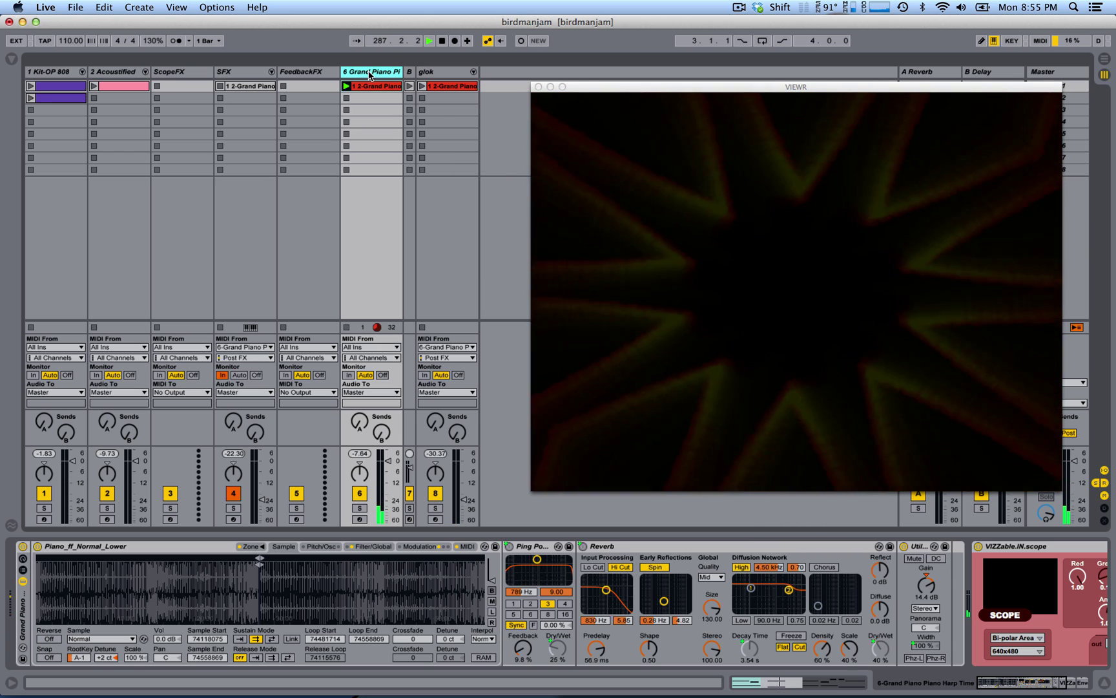
{"action": "double_click", "coordinate": [96, 545]}
{"action": "double_click", "coordinate": [183, 548]}
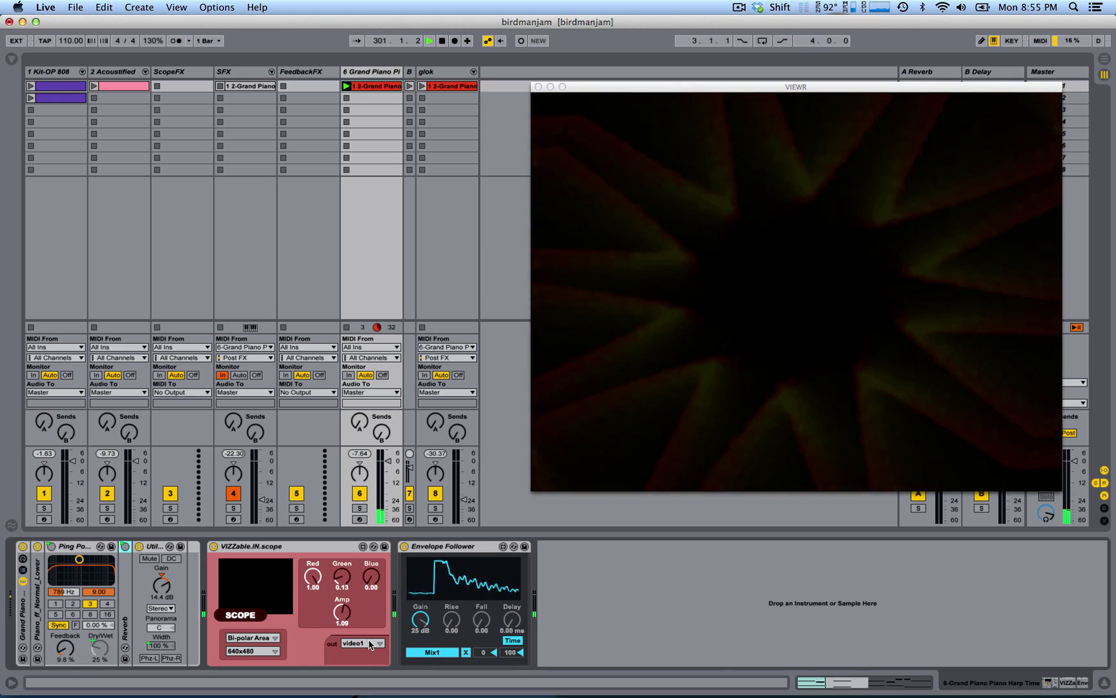
Display the ScopeFX track's devices and expand the collapsed kaleidr, zoropr and feedr effects
{"action": "left_click", "coordinate": [177, 73]}
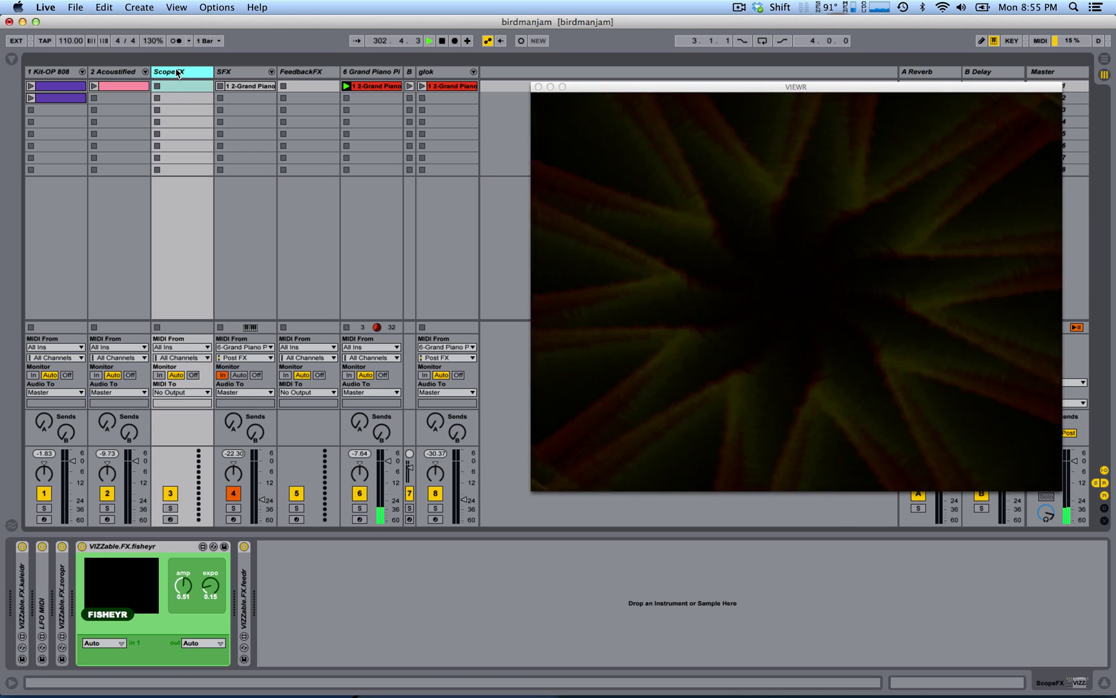
{"action": "double_click", "coordinate": [23, 586]}
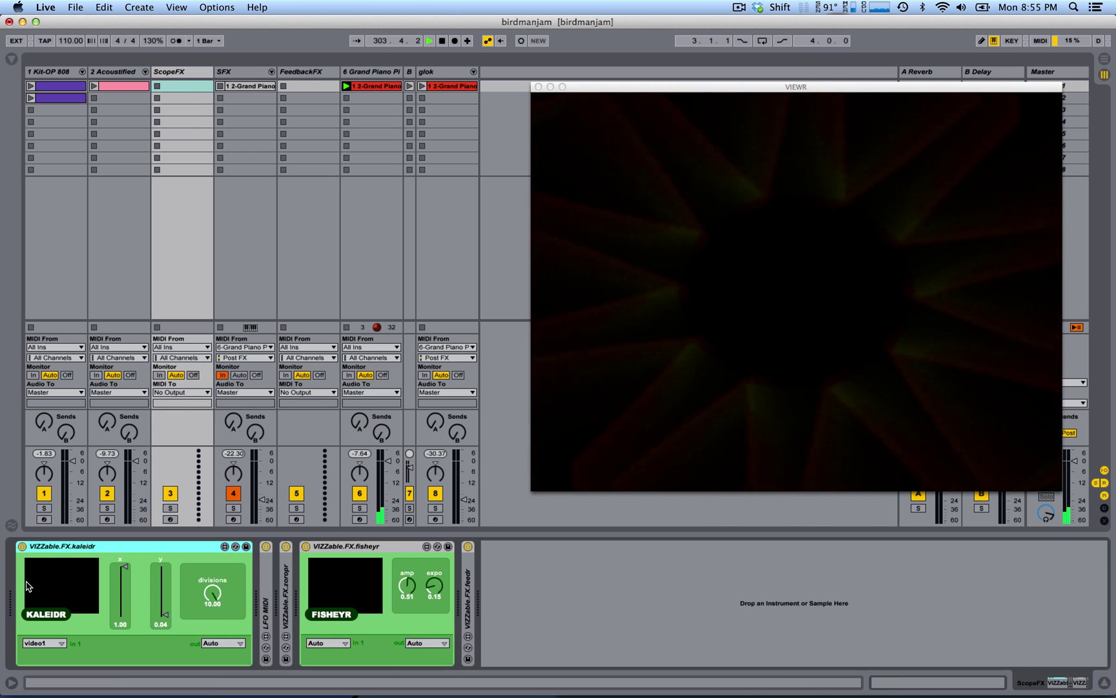
{"action": "double_click", "coordinate": [289, 606]}
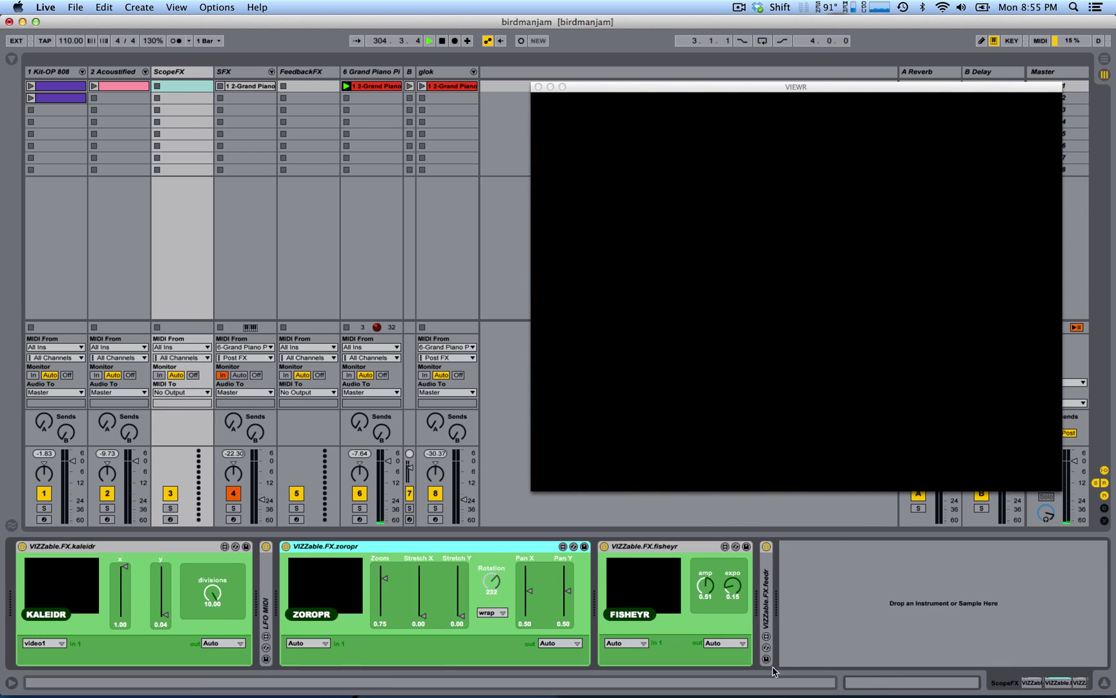
{"action": "double_click", "coordinate": [766, 625]}
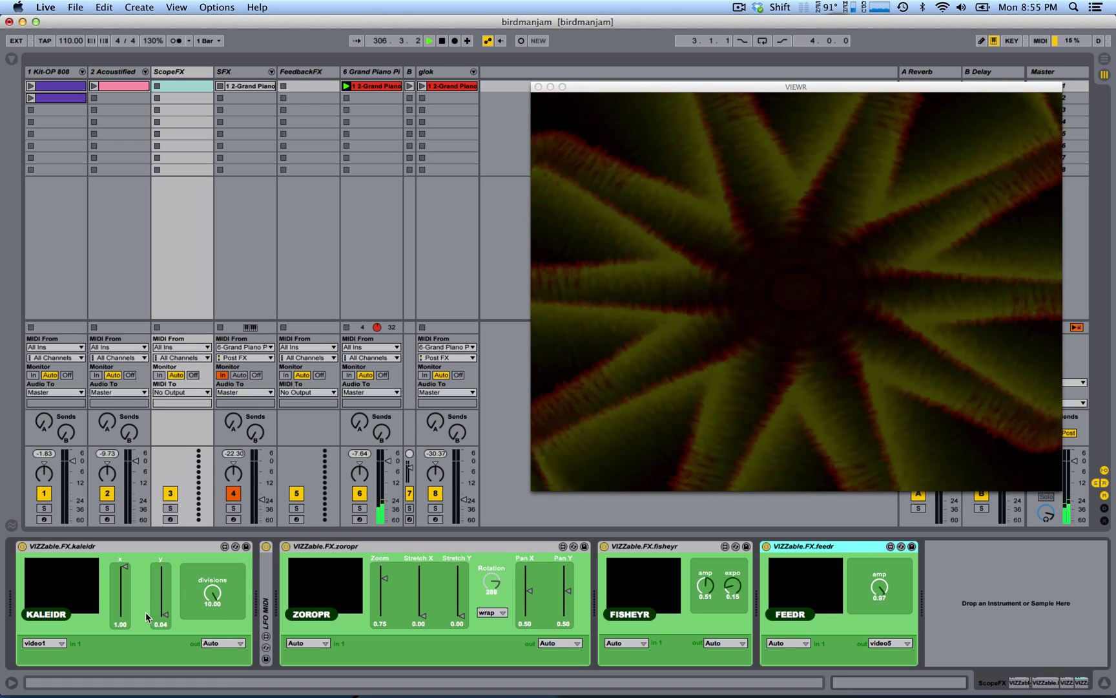
Preview the kaleidr output and expand LFO MIDI to inspect its mapping to the zoropr Rotation, collapsing it again
{"action": "left_click", "coordinate": [62, 586]}
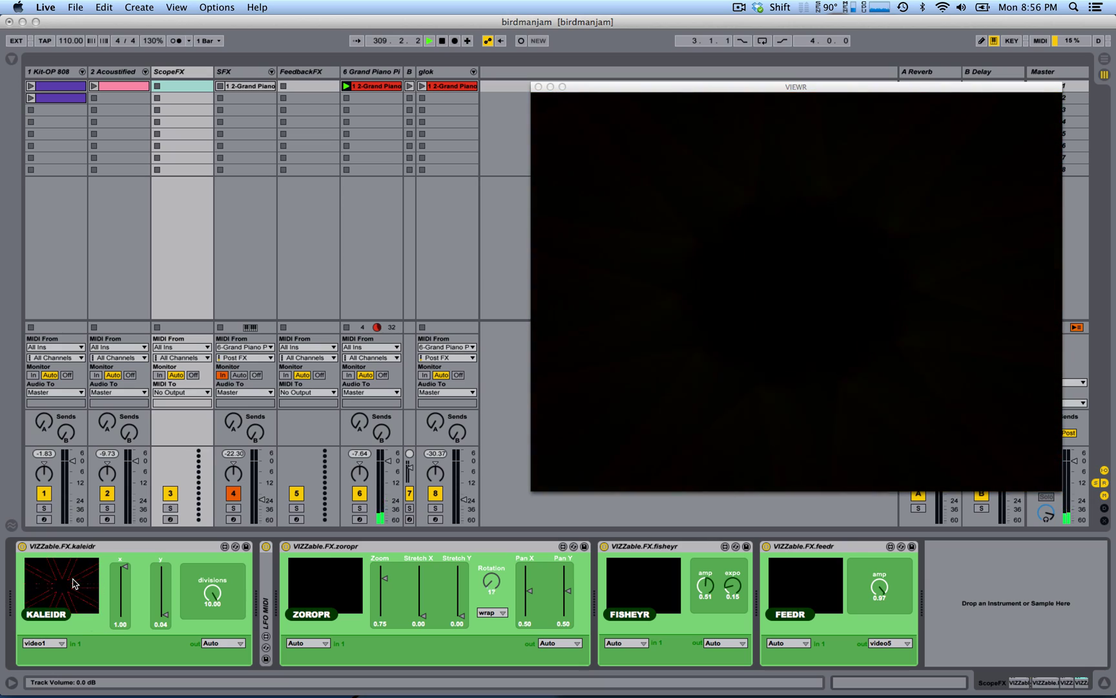
{"action": "double_click", "coordinate": [266, 610]}
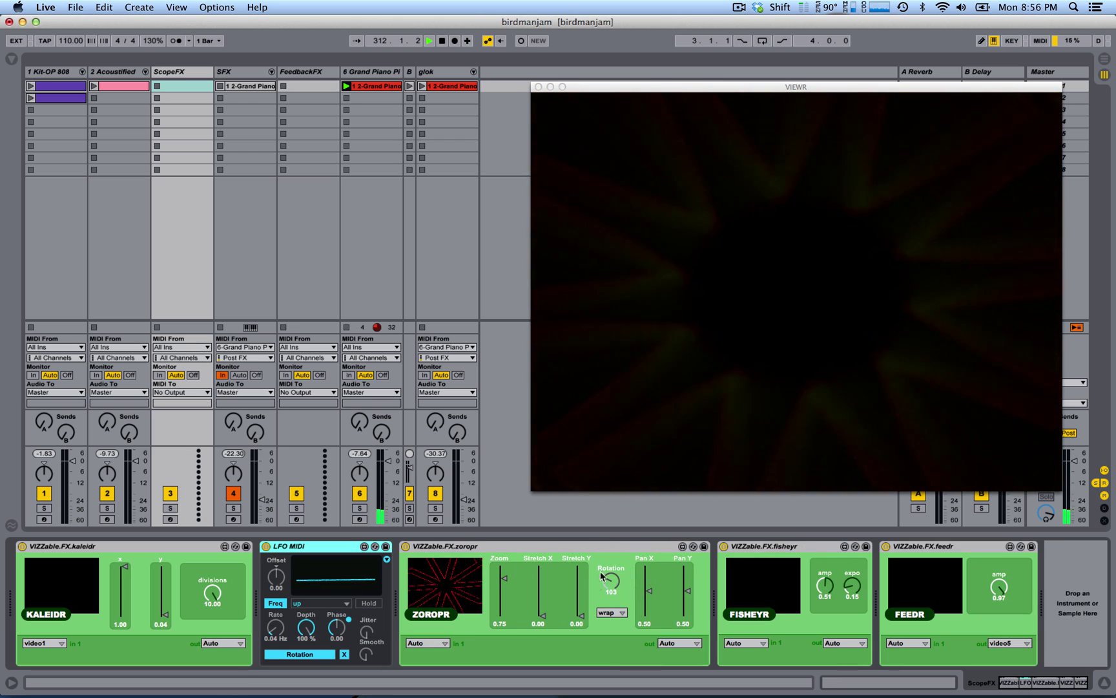
{"action": "double_click", "coordinate": [297, 547]}
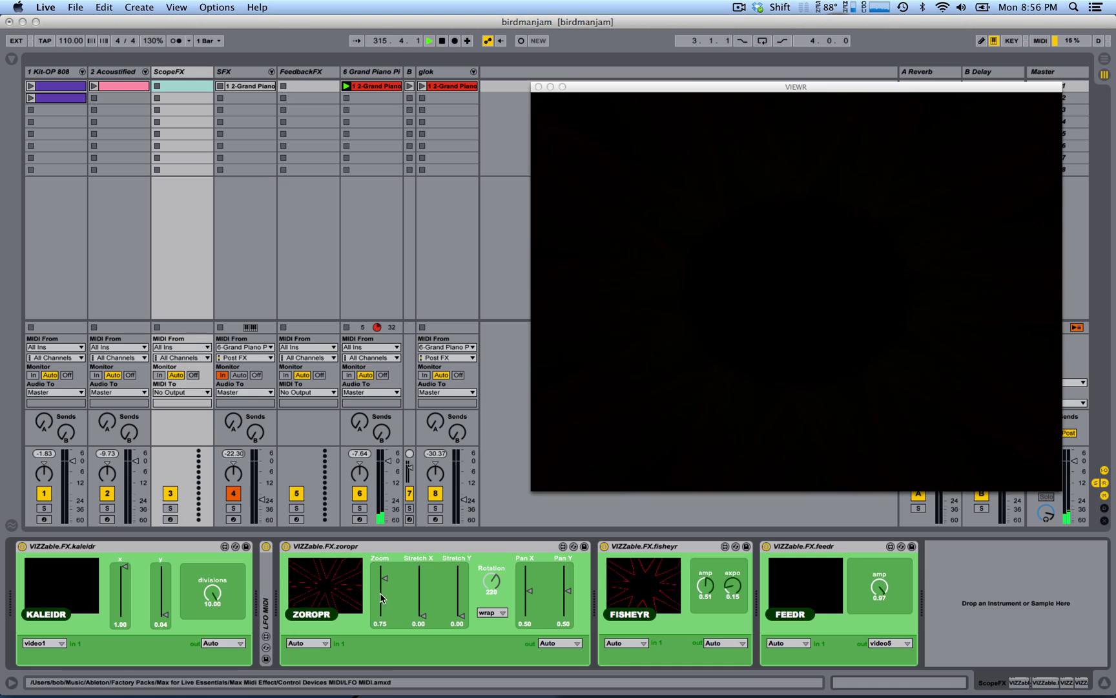
Toggle fisheyr off and on to compare its effect, and switch off feedr
{"action": "left_click", "coordinate": [605, 547]}
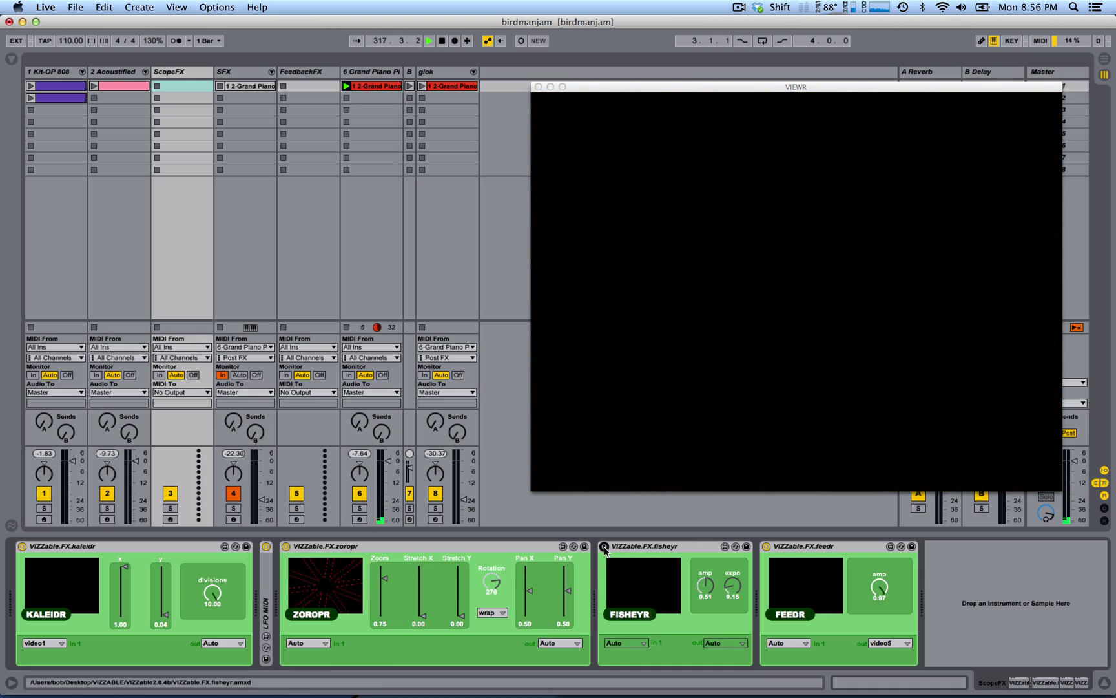
{"action": "left_click", "coordinate": [605, 547]}
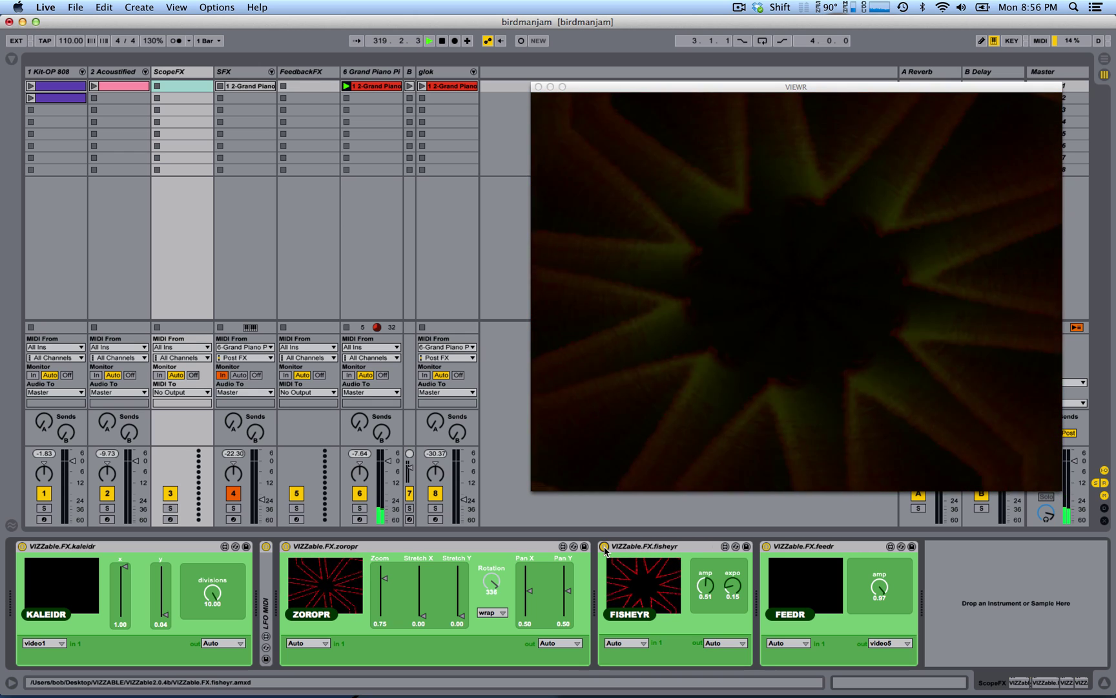
{"action": "left_click", "coordinate": [605, 548]}
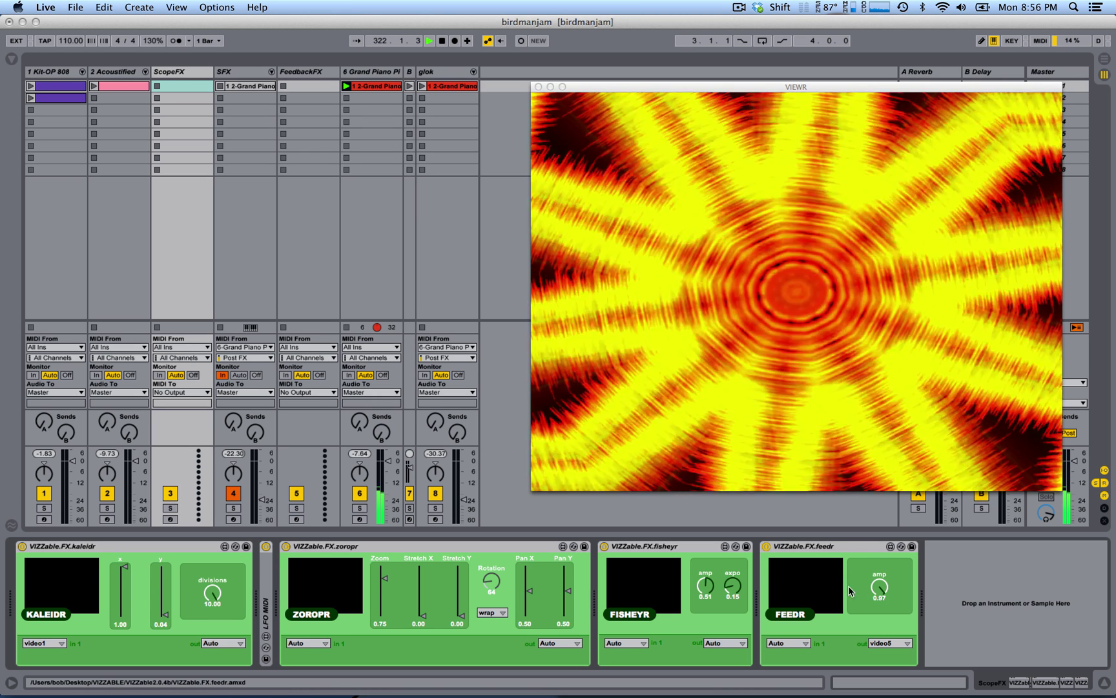
{"action": "left_click", "coordinate": [766, 547]}
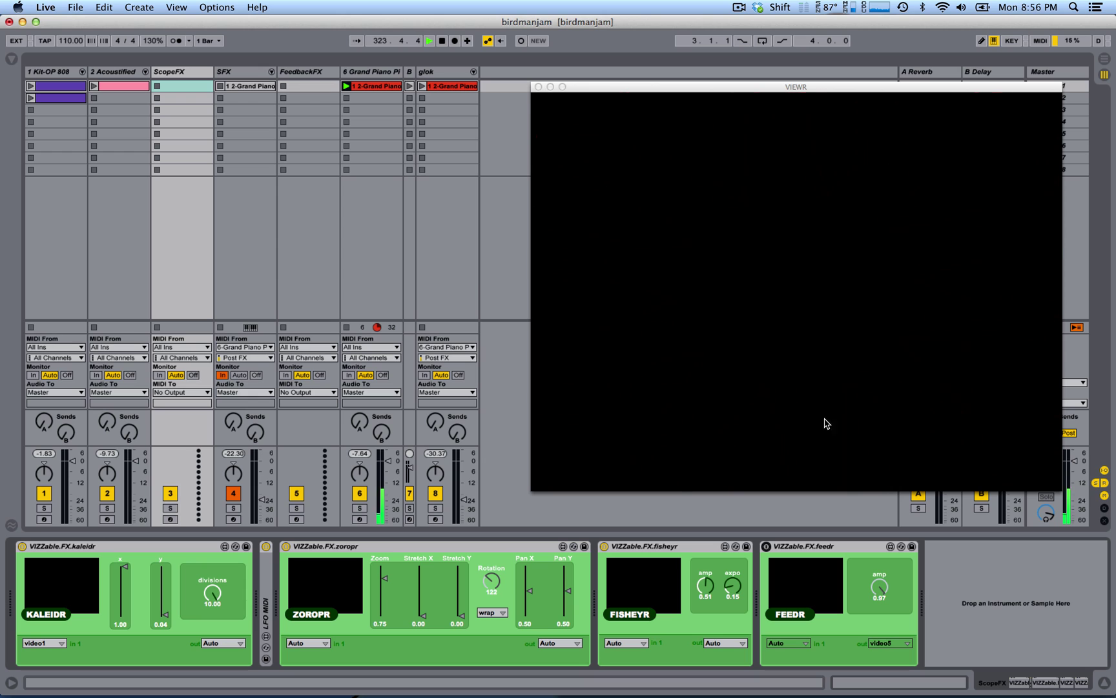
Switch feedr back on and compare the Grand Piano track's Envelope Follower with the 4mixr on the Kit-OP 808 track
{"action": "left_click", "coordinate": [767, 547]}
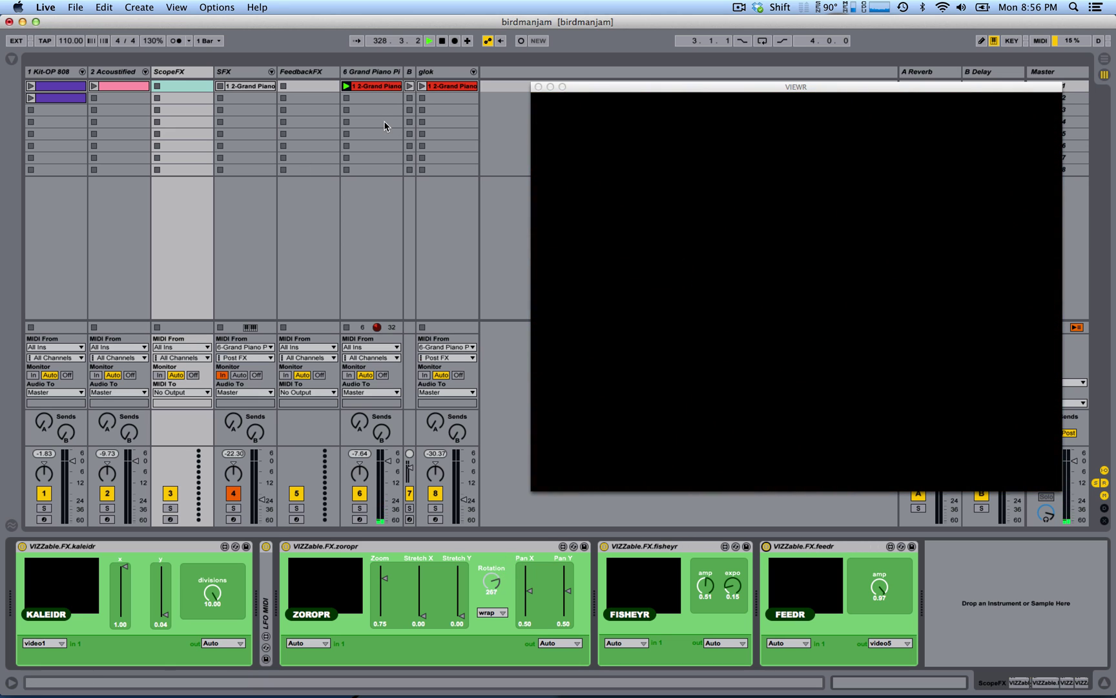
{"action": "left_click", "coordinate": [381, 73]}
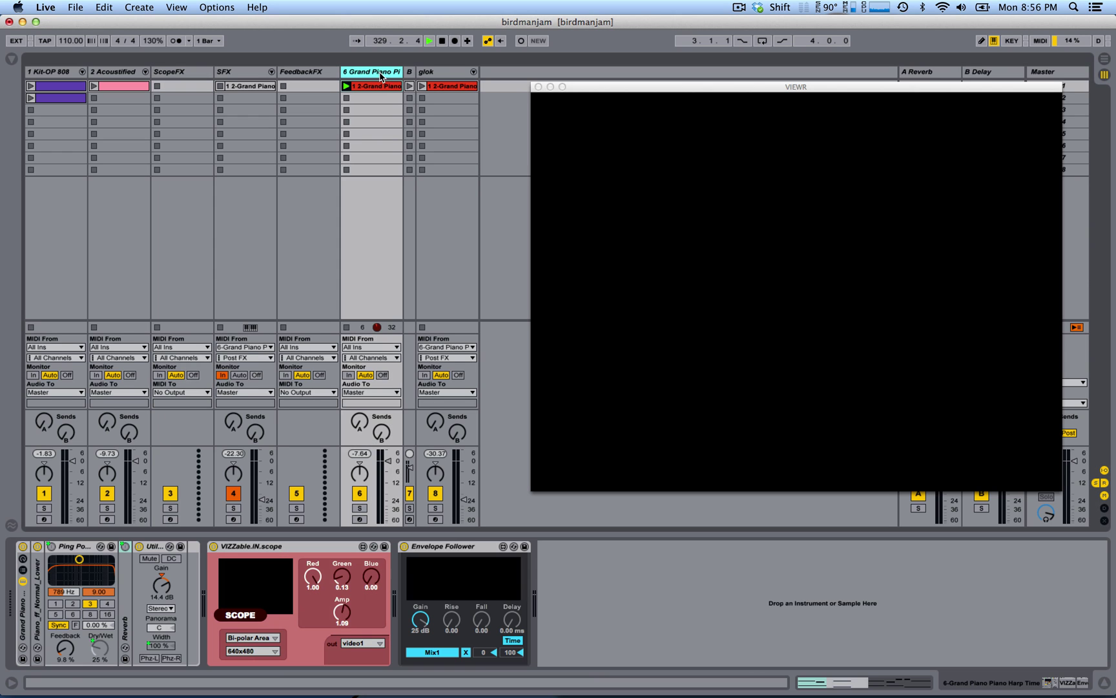
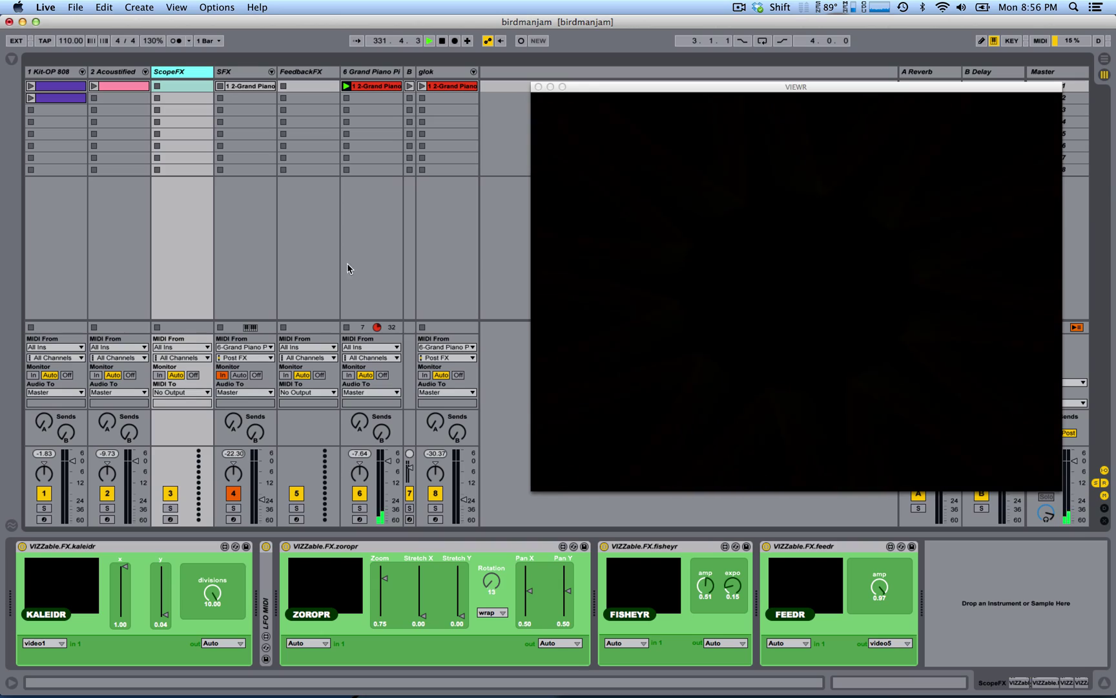
{"action": "left_click", "coordinate": [53, 72]}
{"action": "mouse_move", "coordinate": [702, 572]}
{"action": "left_mouse_down"}
{"action": "mouse_move", "coordinate": [687, 572]}
{"action": "mouse_move", "coordinate": [753, 577]}
{"action": "mouse_move", "coordinate": [698, 571]}
{"action": "left_mouse_up"}
{"action": "left_click", "coordinate": [370, 73]}
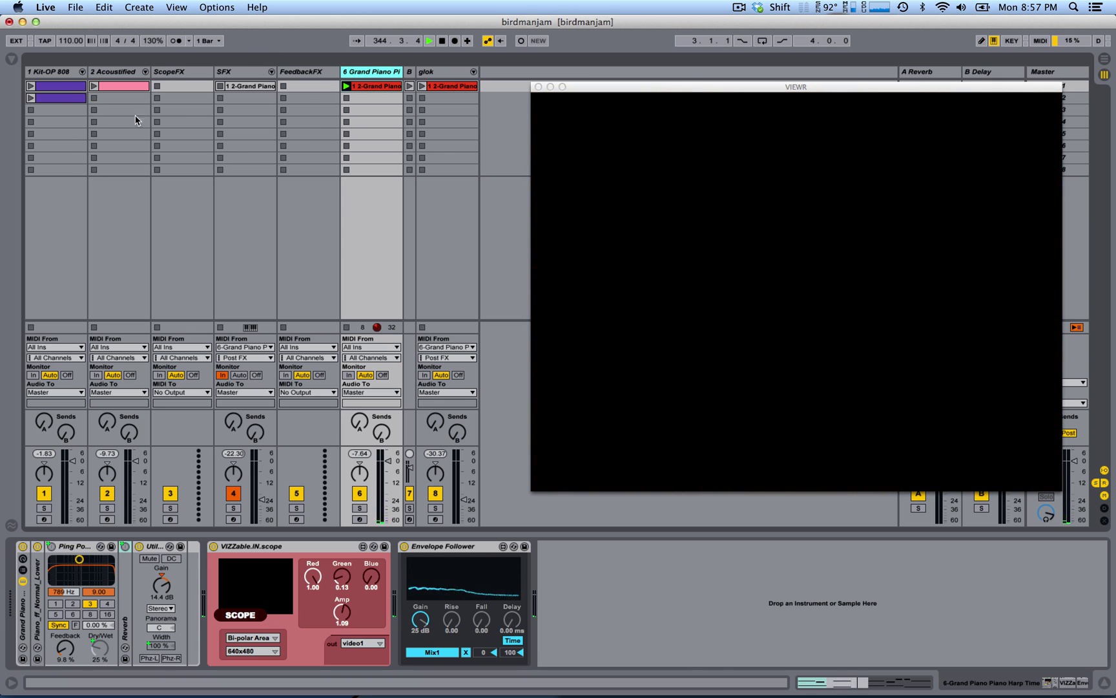
Start the running-man video from the Kit-OP 808 track, stop the Grand Piano clip, and return to the Kit-OP 808 devices
{"action": "left_click", "coordinate": [47, 76]}
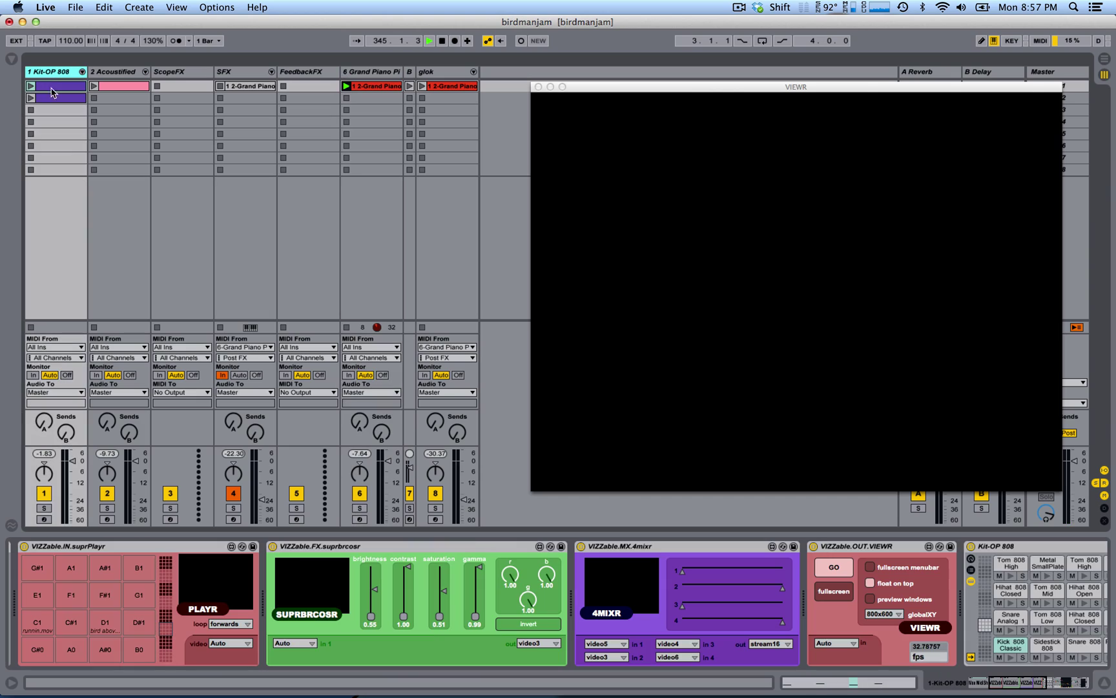
{"action": "left_click", "coordinate": [98, 626]}
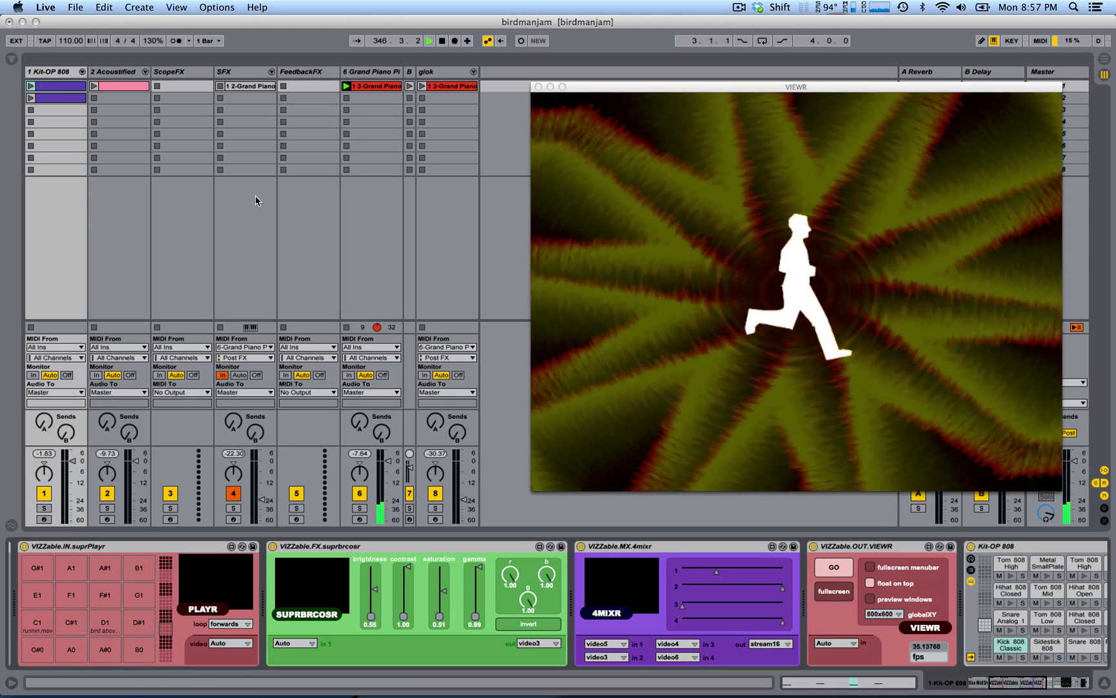
{"action": "left_click", "coordinate": [356, 72]}
{"action": "left_click", "coordinate": [347, 121]}
{"action": "left_click", "coordinate": [52, 72]}
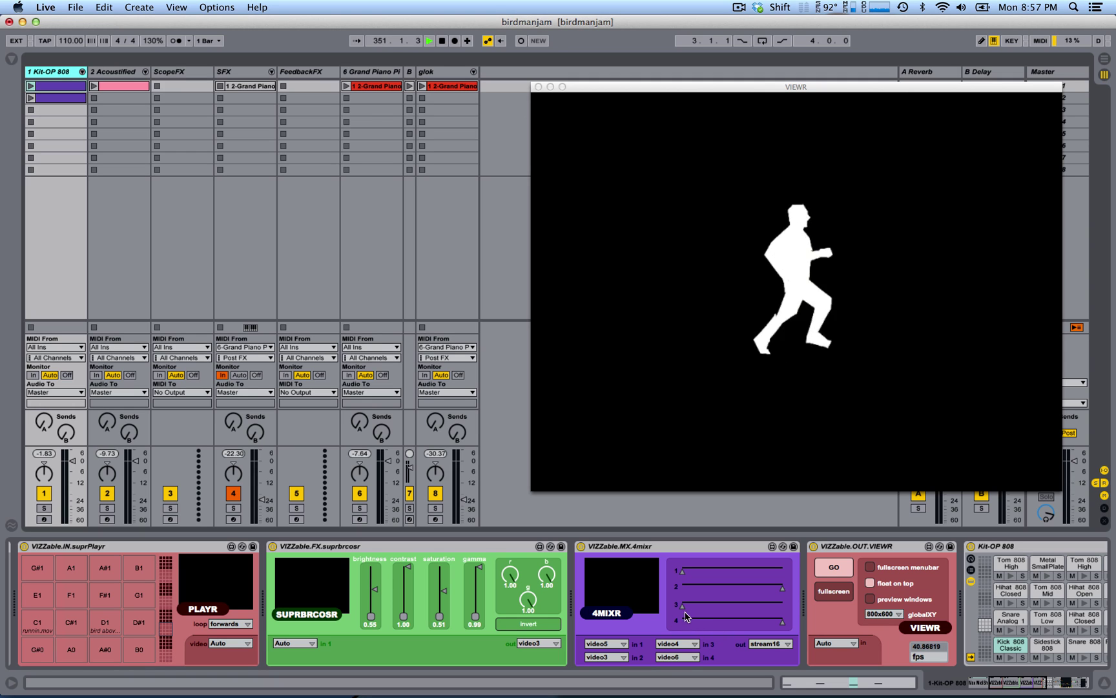
Inspect the SFX track's Envelope Follower and raise input 3 on the Kit-OP 808 track's 4mixr
{"action": "left_click", "coordinate": [223, 72]}
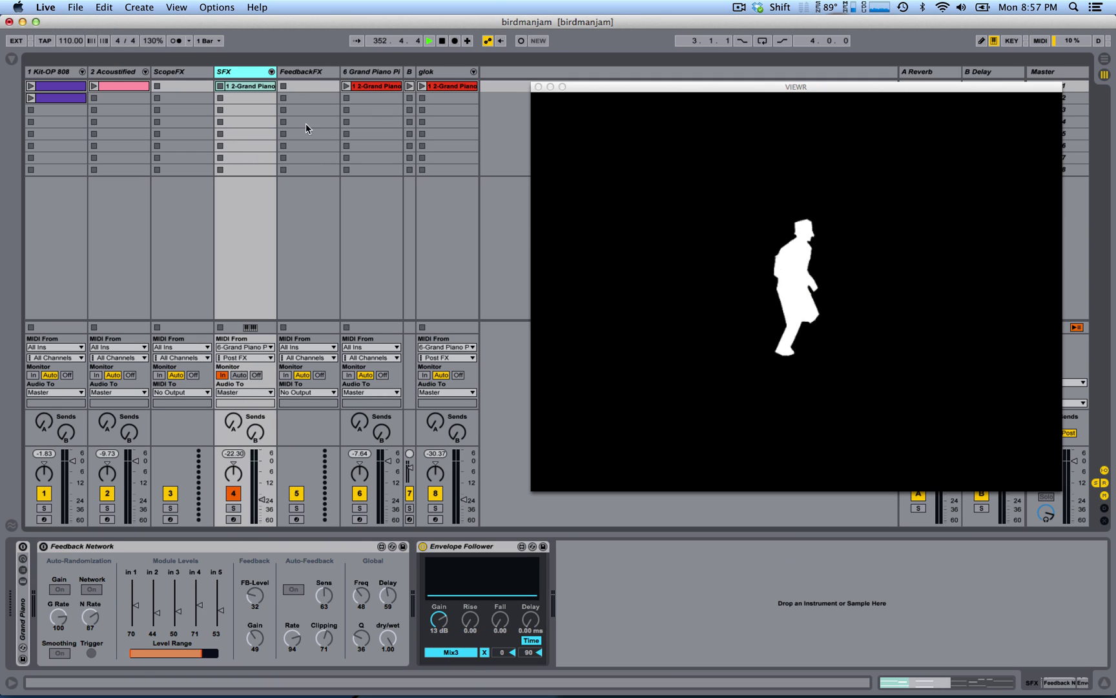
{"action": "left_click", "coordinate": [67, 71]}
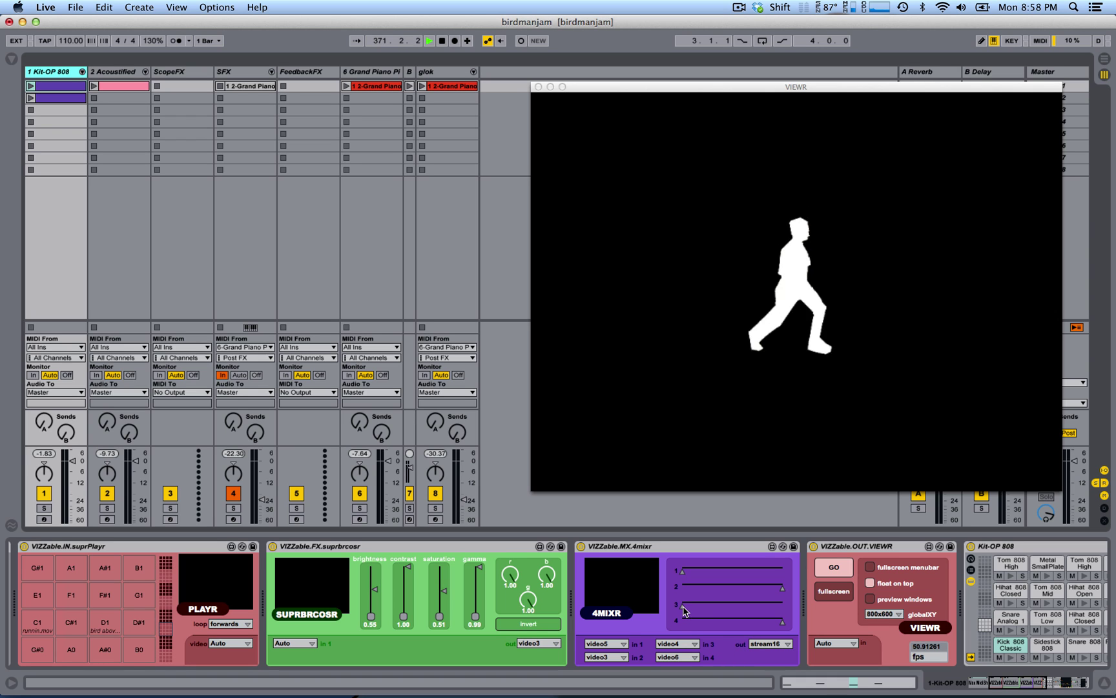
{"action": "left_click_drag", "start_coordinate": [683, 607], "coordinate": [719, 606]}
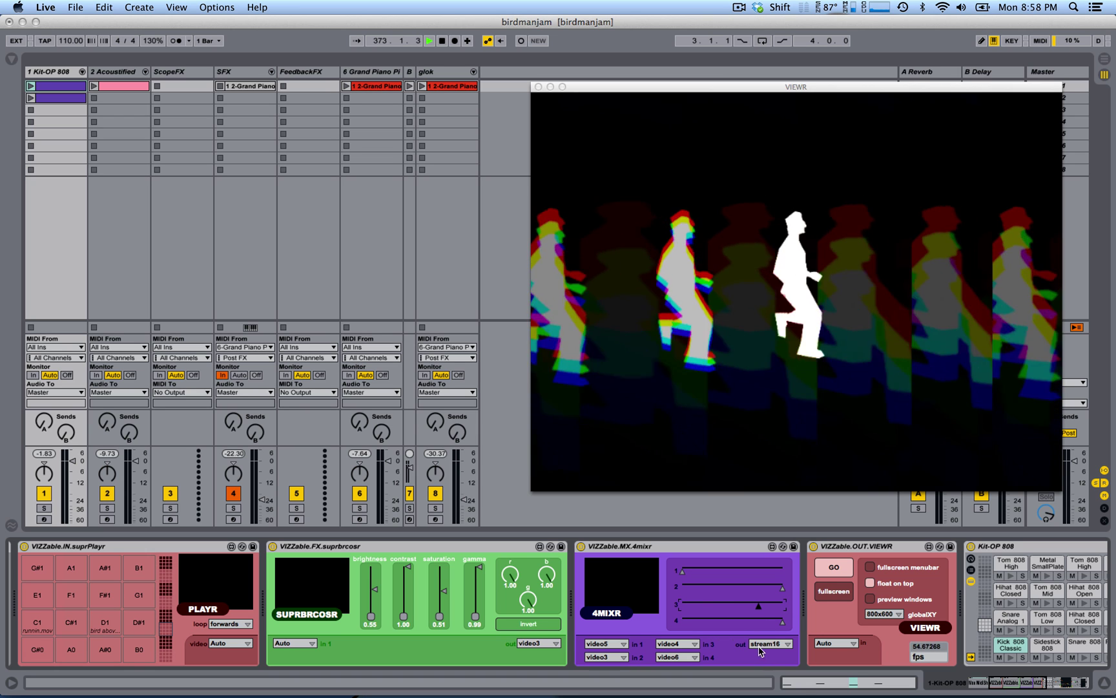
Display the FeedbackFX track's devices and set the zoropr Pan X to 0.51 and Zoom to 0.90
{"action": "left_click", "coordinate": [295, 73]}
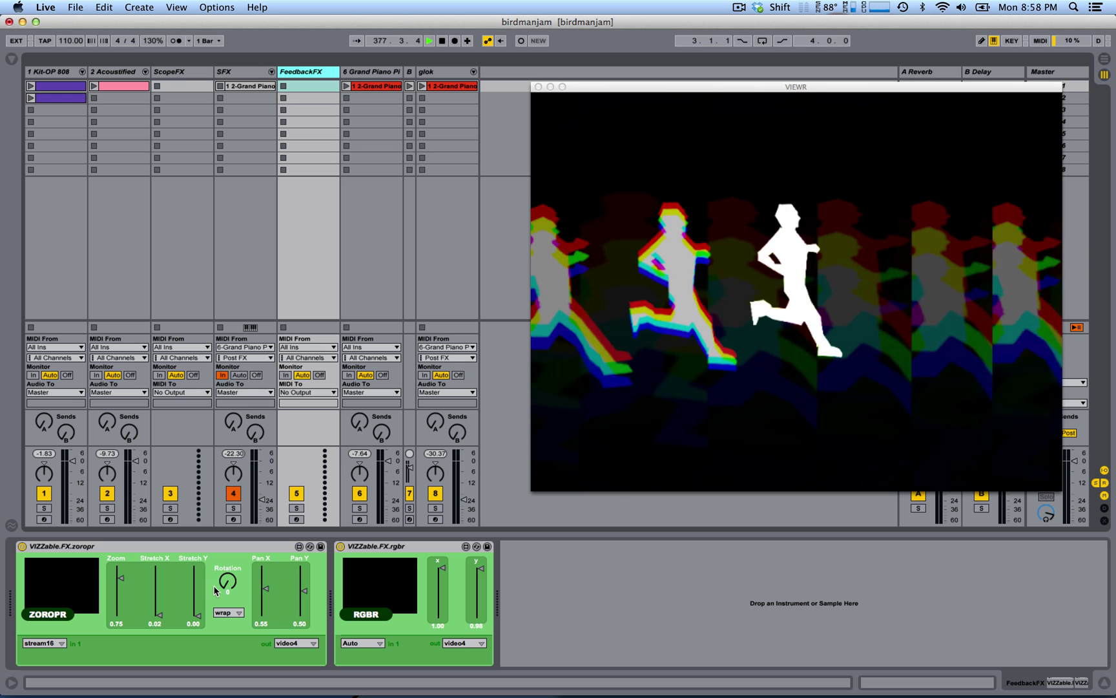
{"action": "left_click", "coordinate": [265, 590]}
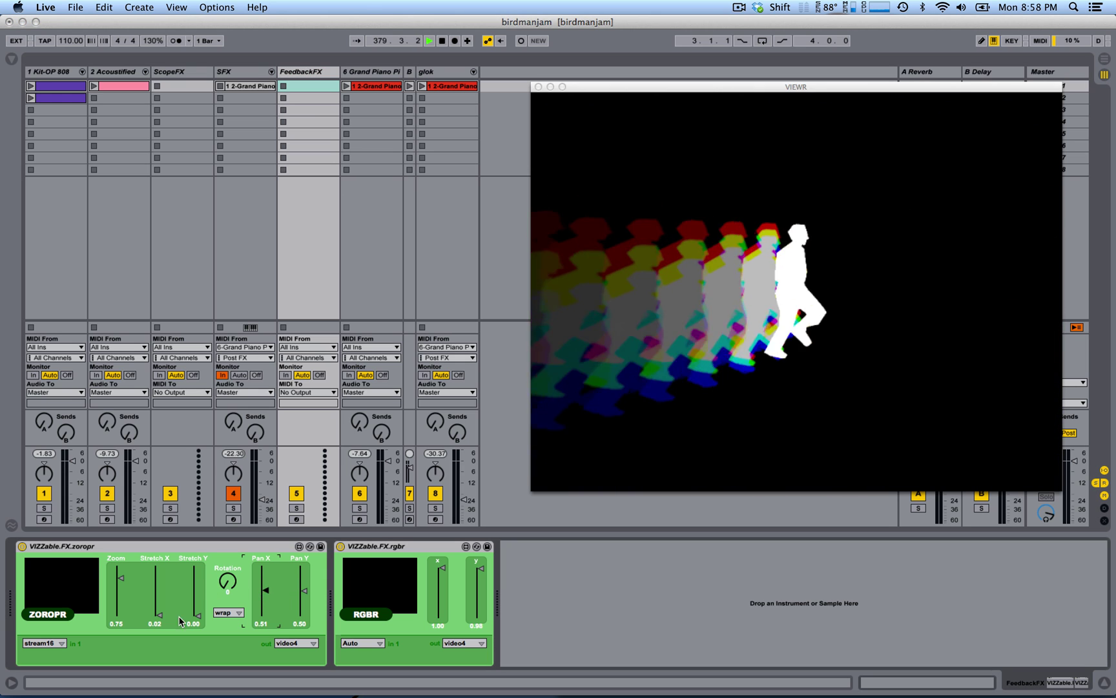
{"action": "left_click_drag", "start_coordinate": [118, 579], "coordinate": [119, 571]}
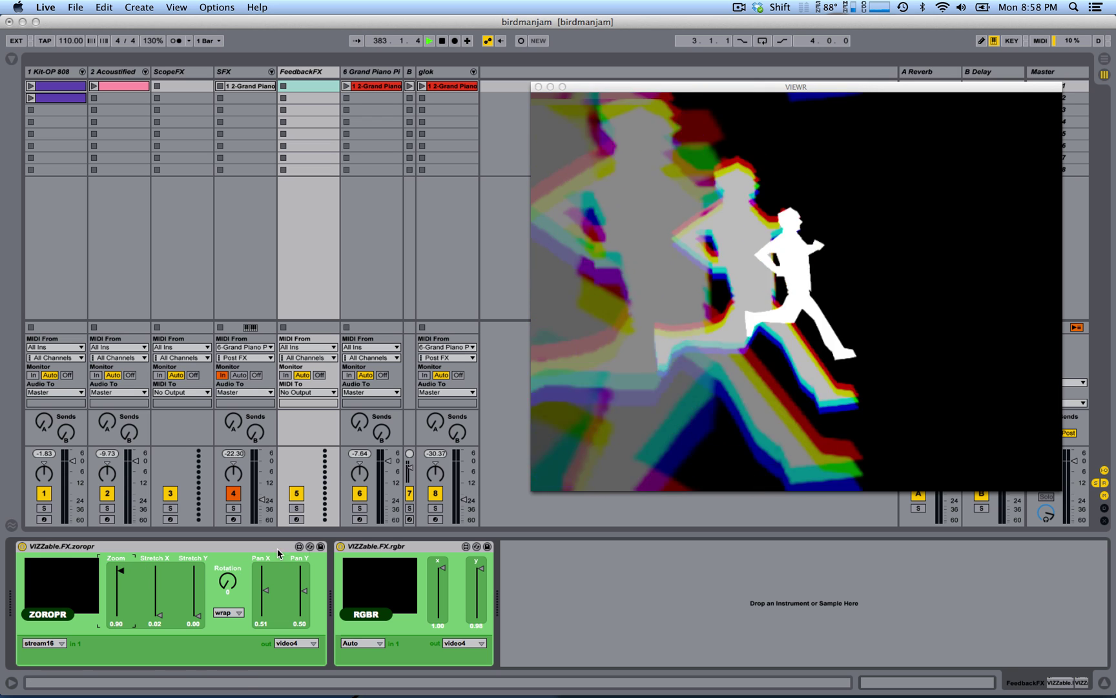
Preview rgbr and toggle it off and on to compare its effect, and set the zoropr Zoom to 0.74
{"action": "left_click", "coordinate": [370, 563]}
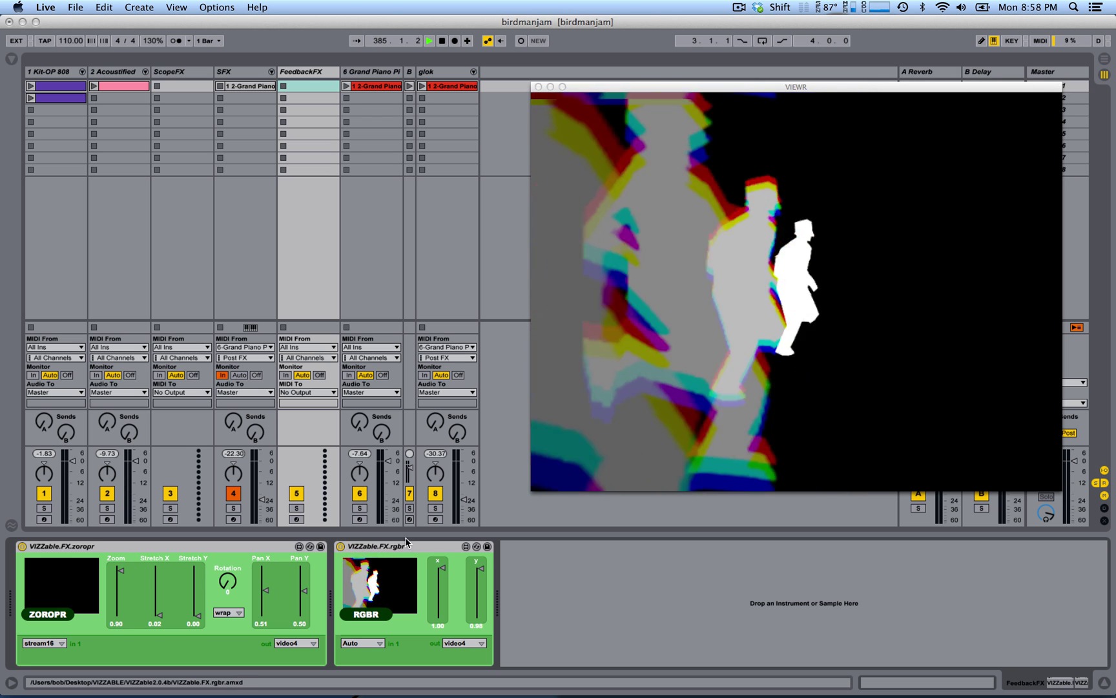
{"action": "left_click", "coordinate": [340, 546]}
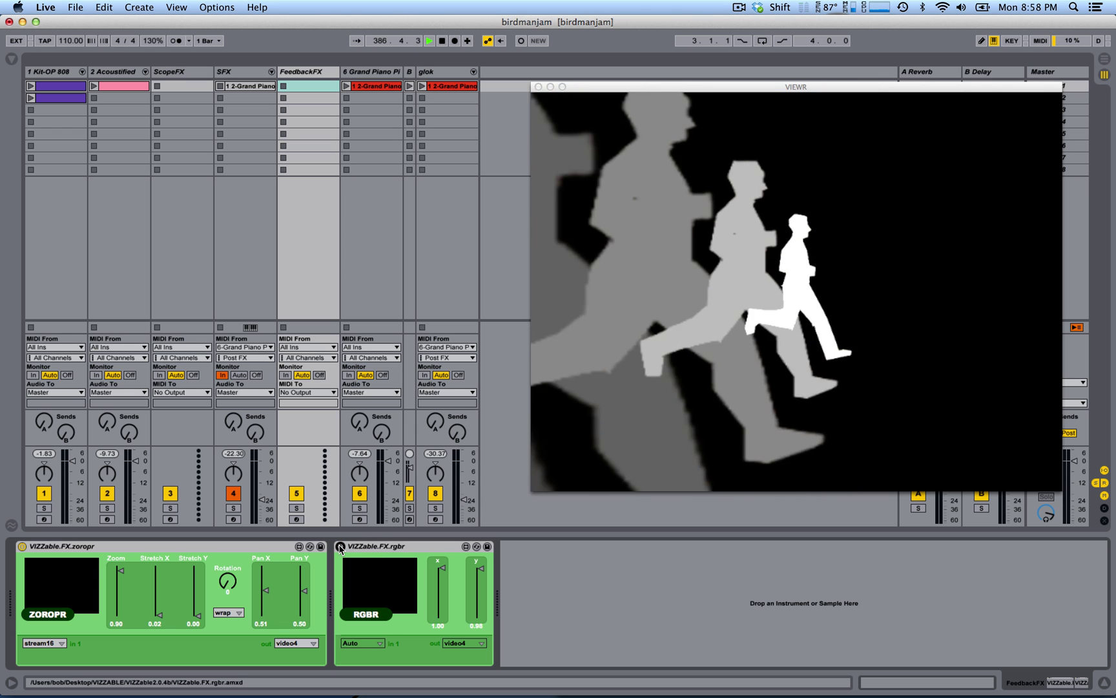
{"action": "left_click", "coordinate": [340, 546]}
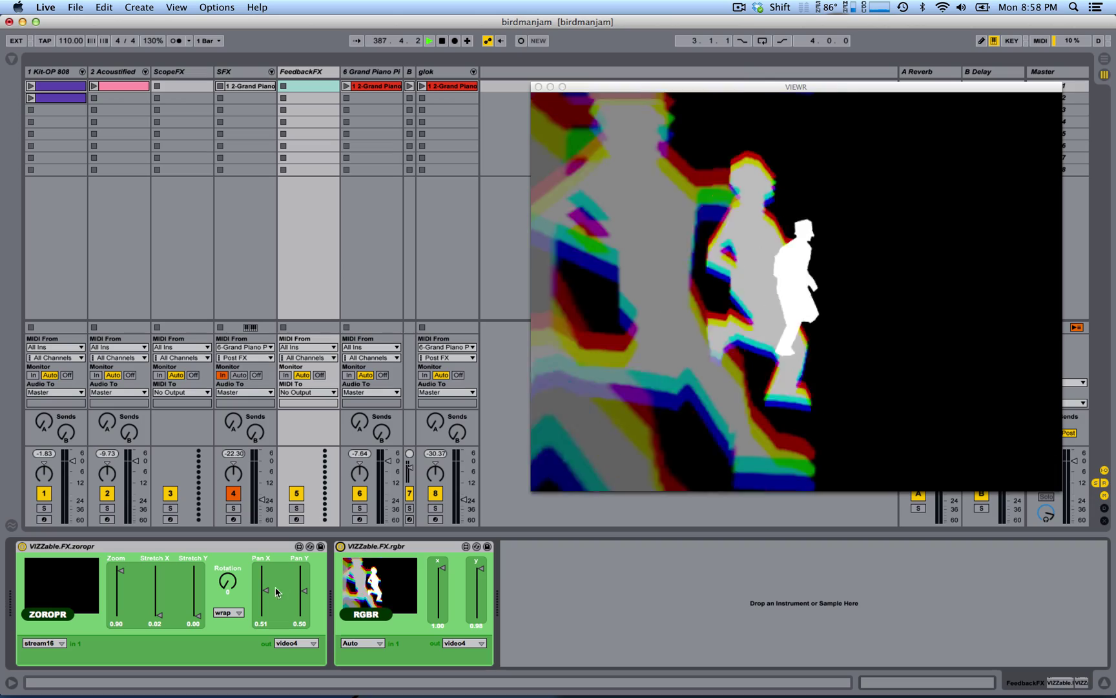
{"action": "mouse_move", "coordinate": [121, 568]}
{"action": "left_mouse_down"}
{"action": "mouse_move", "coordinate": [121, 588]}
{"action": "mouse_move", "coordinate": [121, 578]}
{"action": "left_mouse_up"}
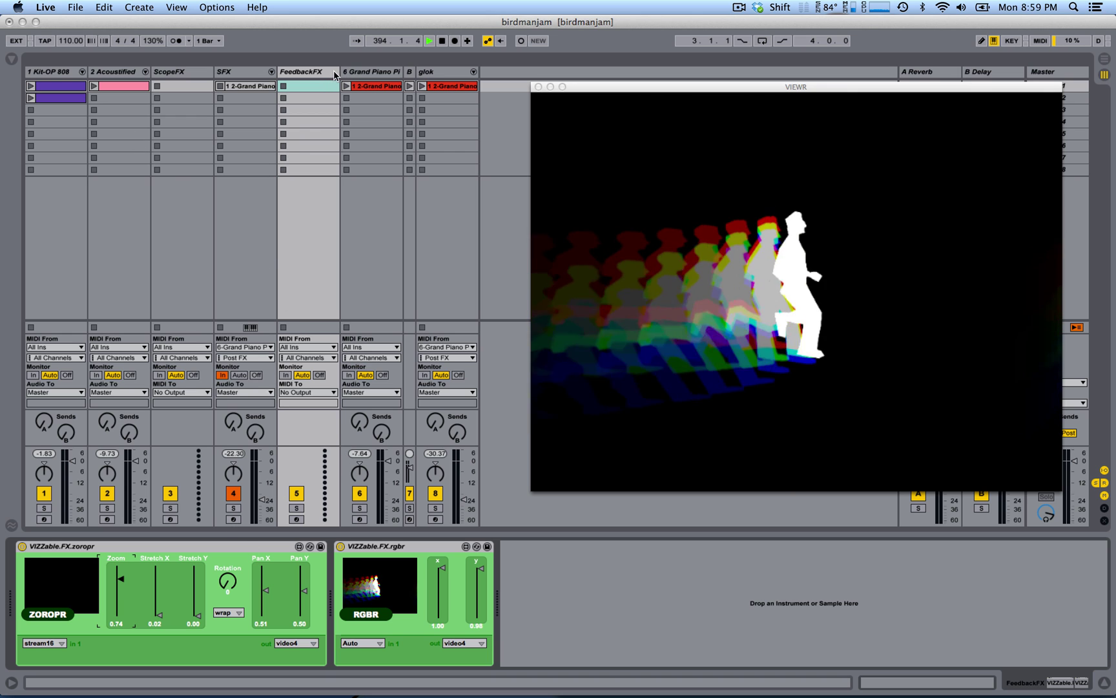
Switch on the SFX track's Feedback Network, watch input 3 of the Kit-OP 808 track's 4mixr respond, and switch the network off again
{"action": "left_click", "coordinate": [240, 73]}
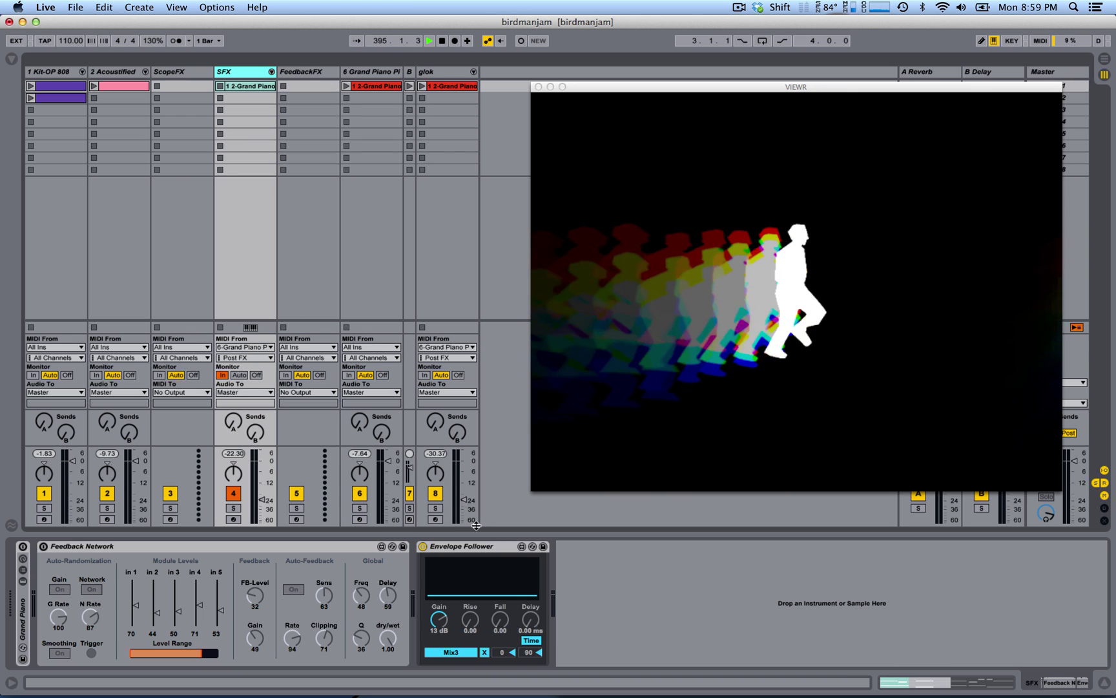
{"action": "left_click", "coordinate": [43, 545]}
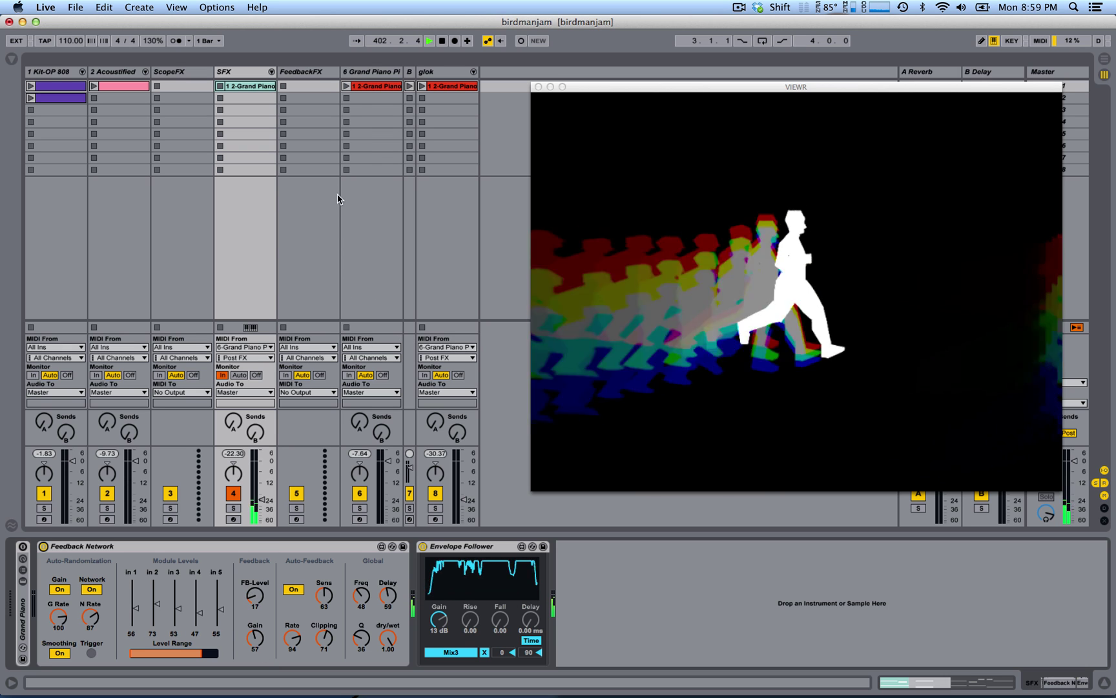
{"action": "left_click", "coordinate": [234, 76]}
{"action": "left_click", "coordinate": [56, 76]}
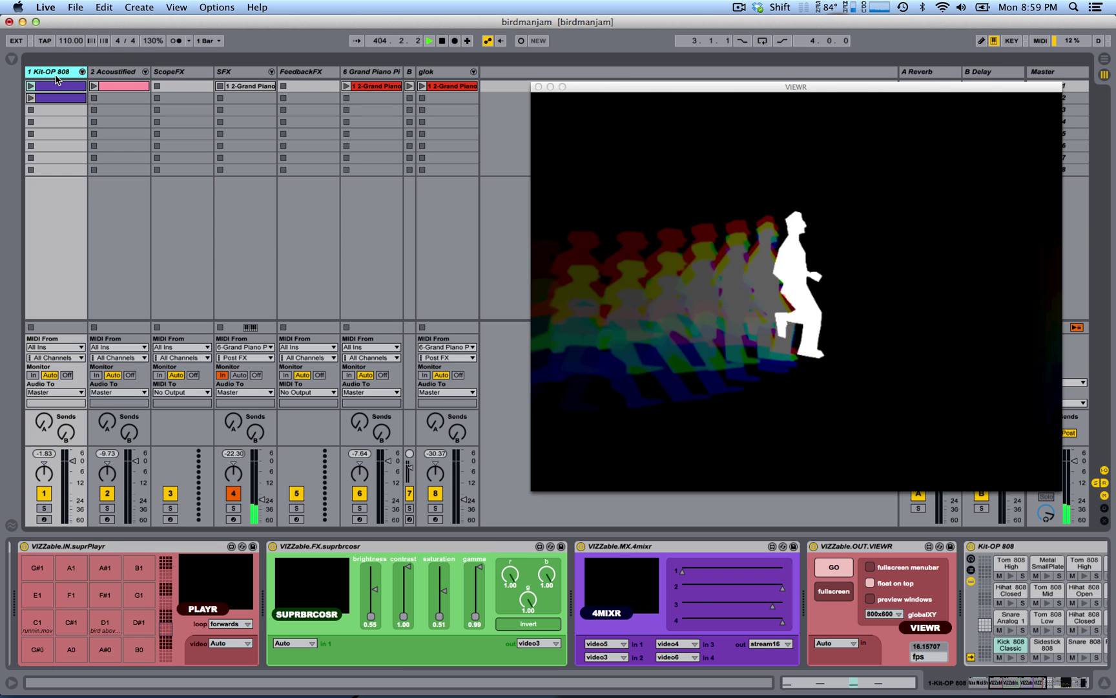
{"action": "left_click", "coordinate": [697, 606]}
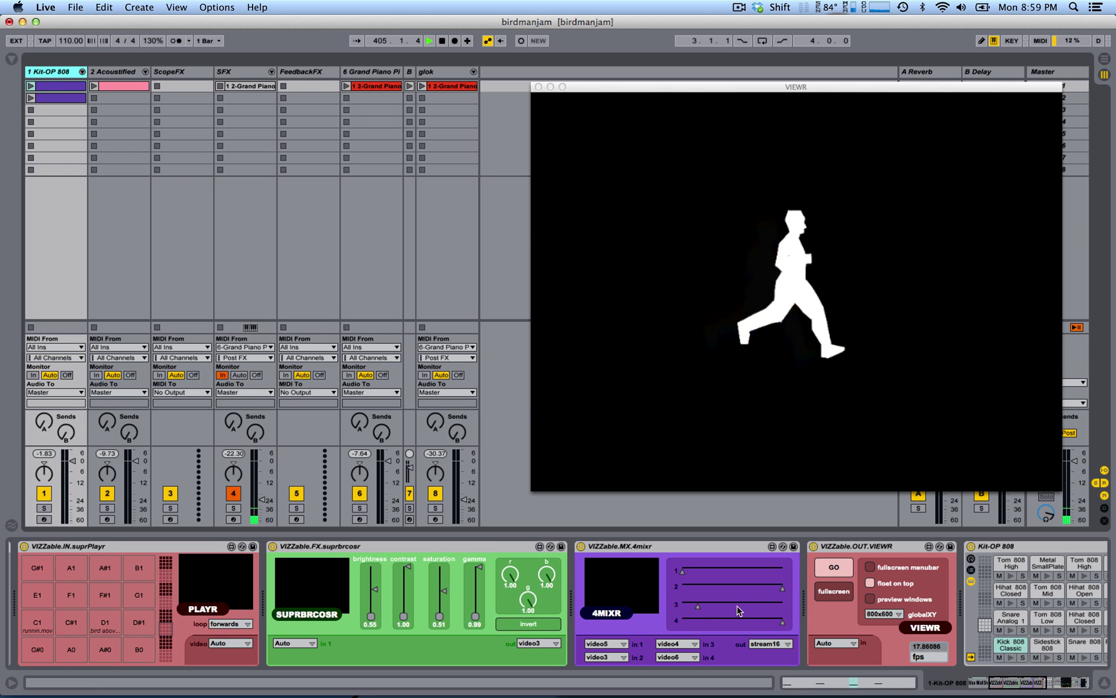
{"action": "scroll", "coordinate": [829, 635], "scroll_direction": "right", "scroll_amount": 10}
{"action": "scroll", "coordinate": [829, 634], "scroll_direction": "left", "scroll_amount": 10}
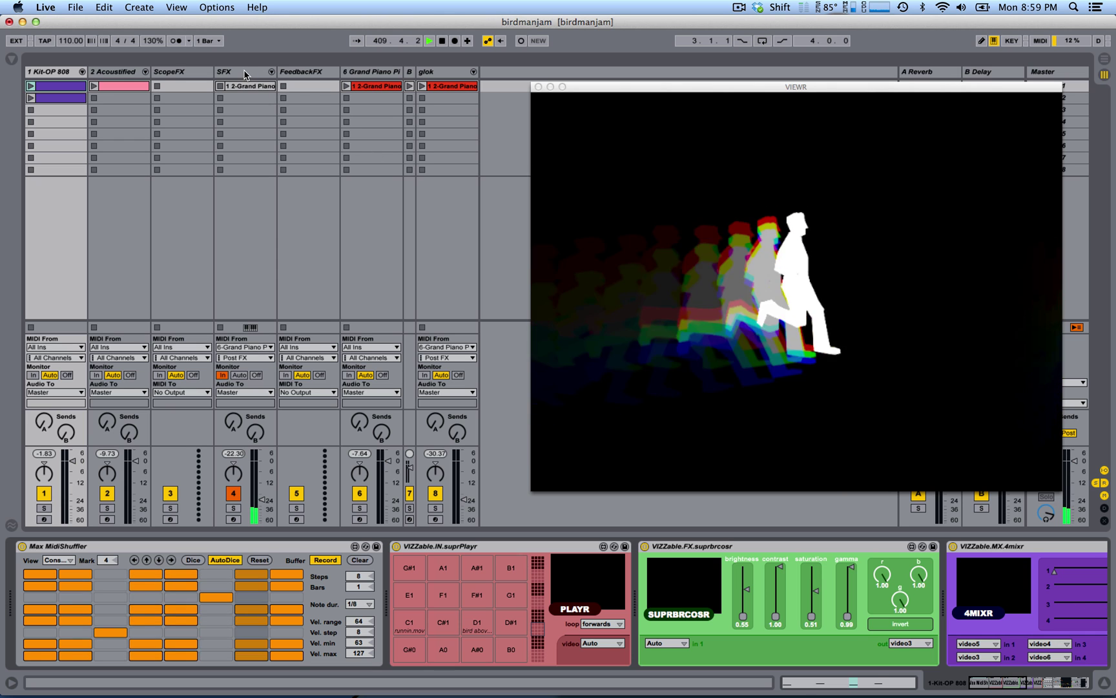
{"action": "left_click", "coordinate": [237, 515]}
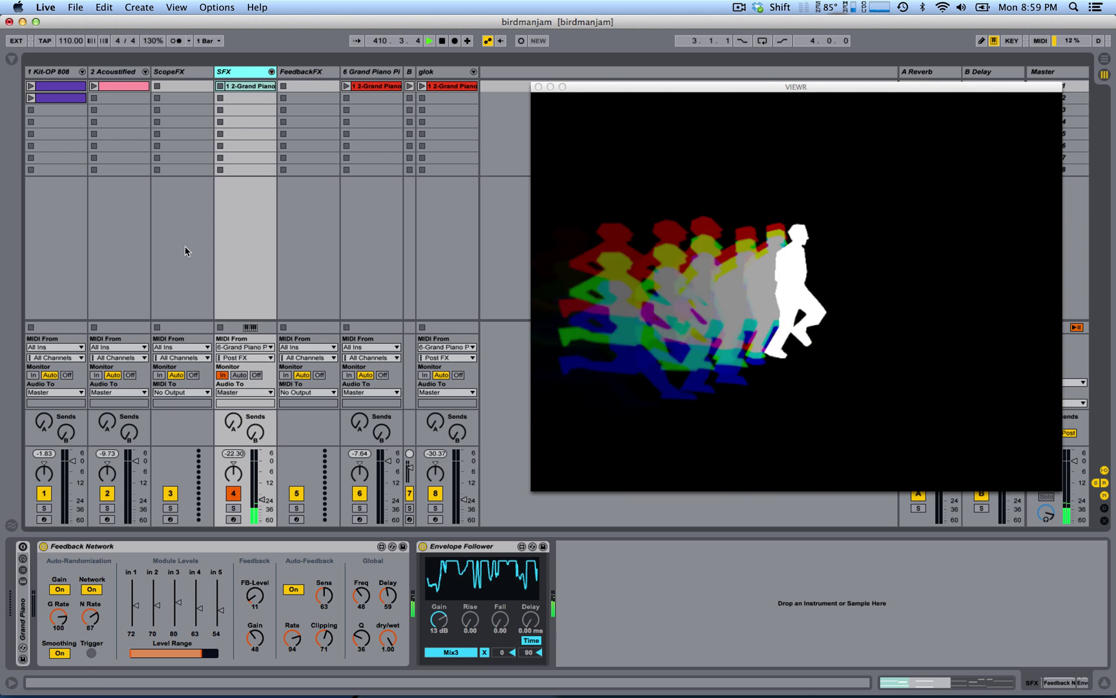
{"action": "left_click", "coordinate": [42, 547]}
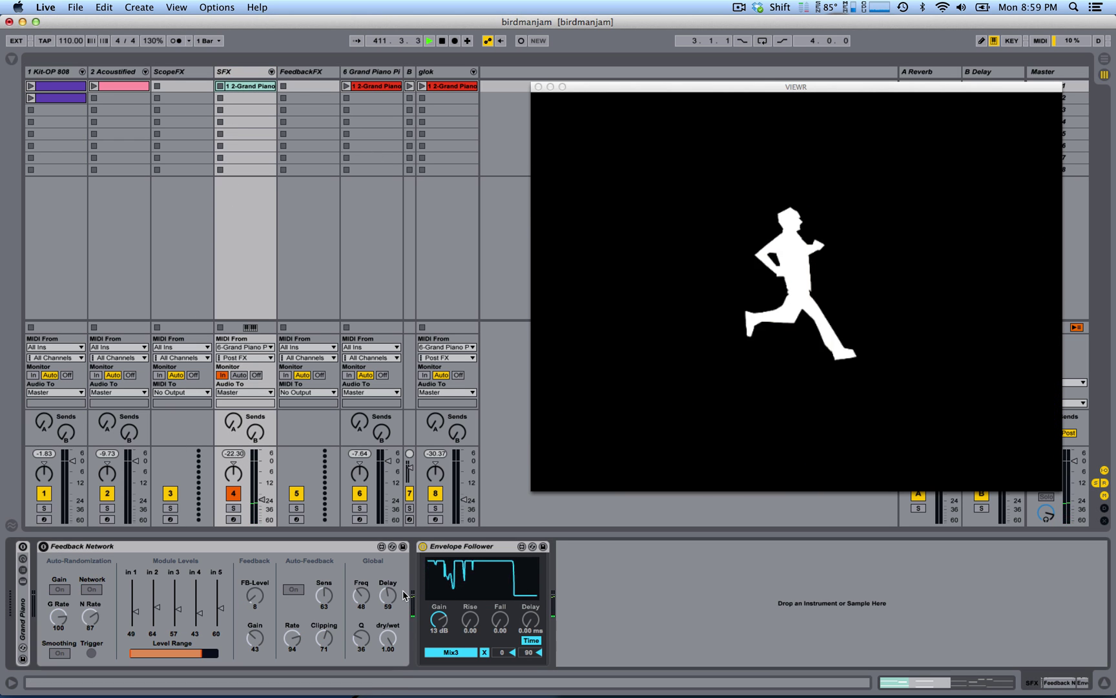
Review the Kit-OP 808 track's device chain from Max MidiShuffler through VIEWR, and stop playback
{"action": "left_click", "coordinate": [44, 75]}
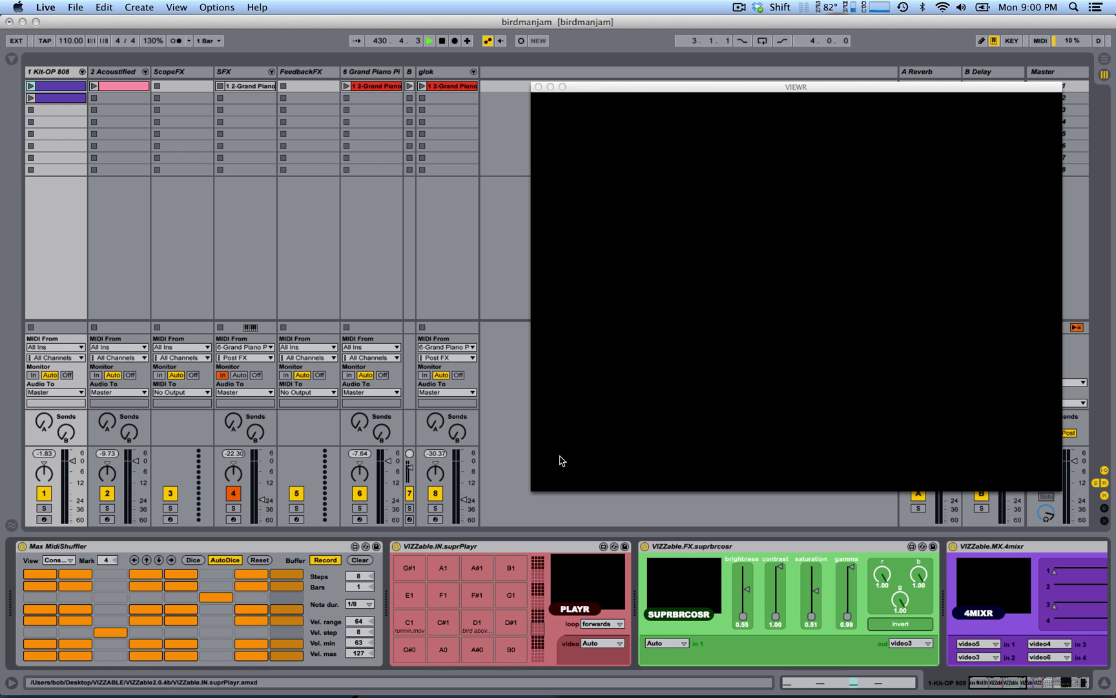
{"action": "scroll", "coordinate": [806, 606], "scroll_direction": "right", "scroll_amount": 10}
{"action": "scroll", "coordinate": [806, 606], "scroll_direction": "left", "scroll_amount": 10}
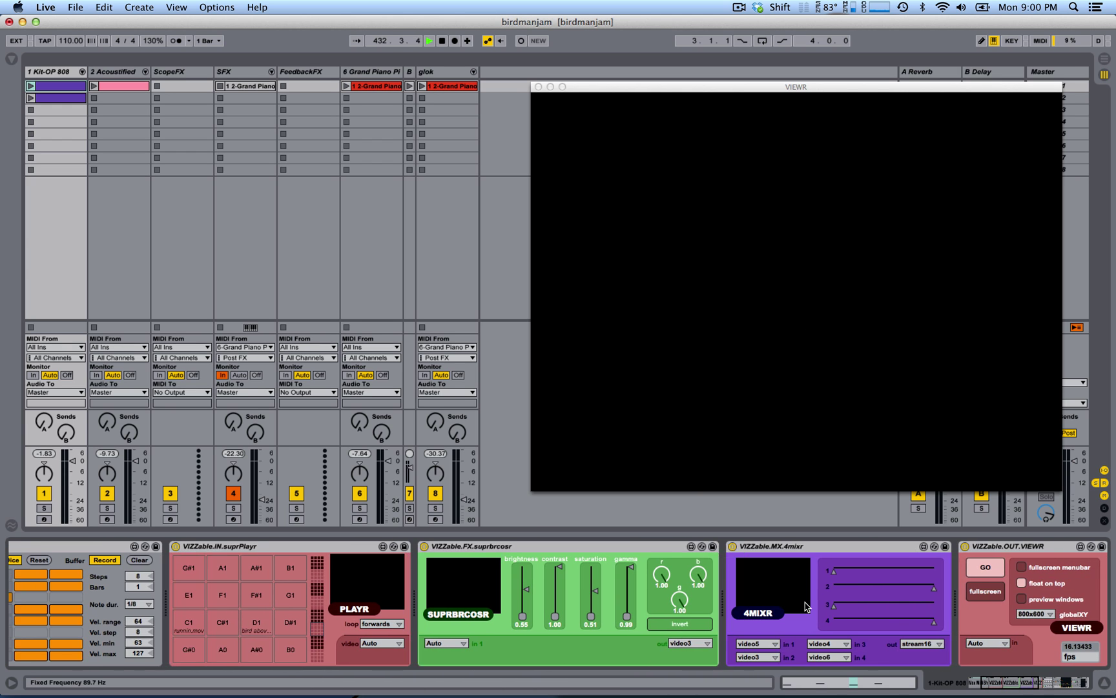
{"action": "scroll", "coordinate": [806, 606], "scroll_direction": "left", "scroll_amount": 3}
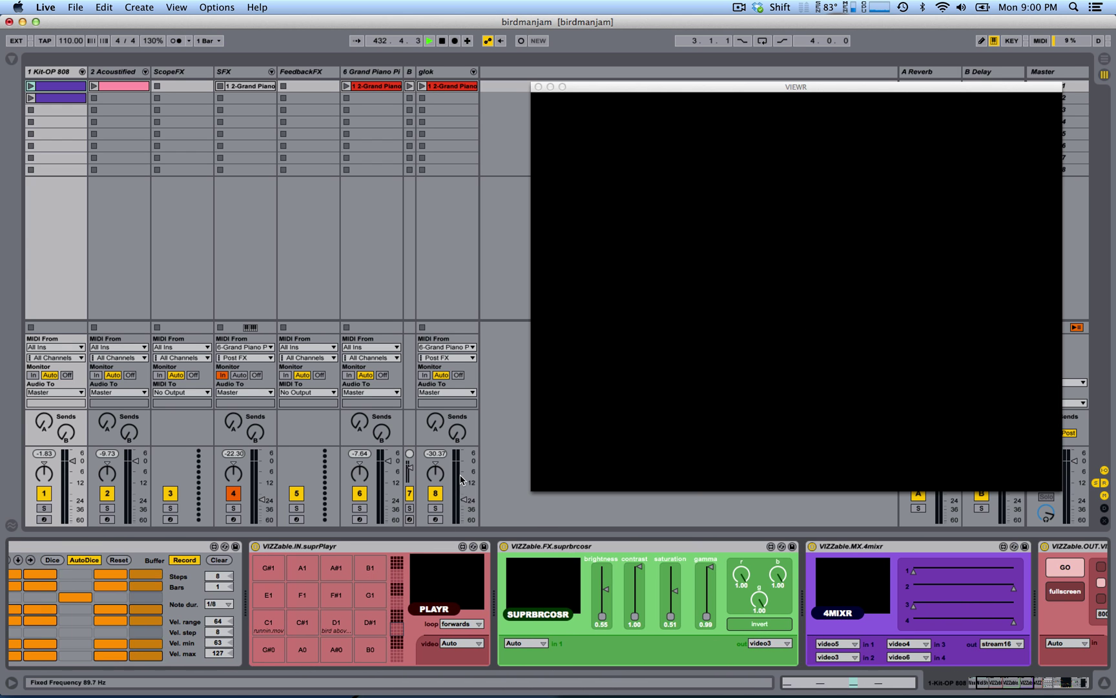
{"action": "left_click", "coordinate": [442, 42]}
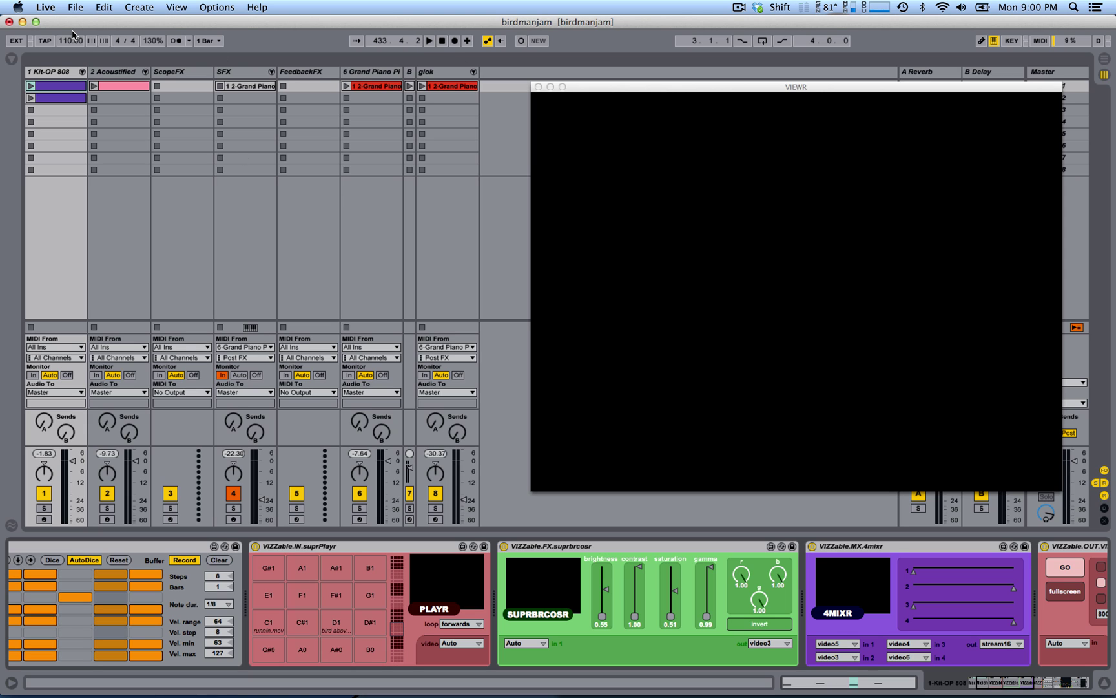